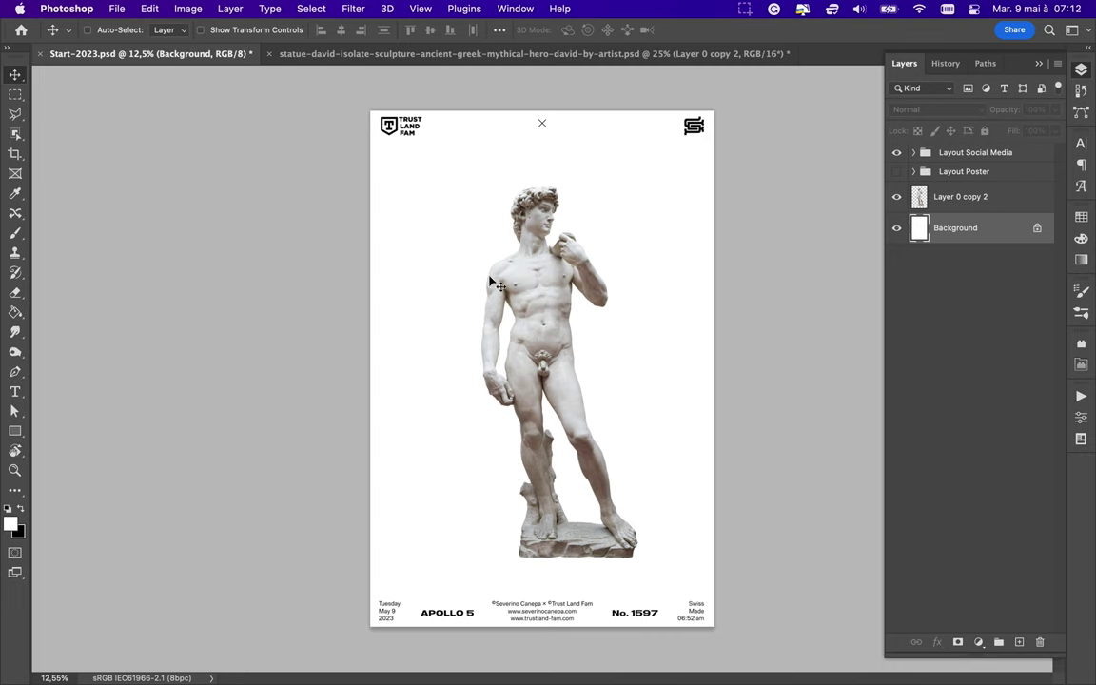
Draw a thin tall rectangle and move it left of the statue.
left_click_drag(489, 184, 505, 521)
scroll(404, 414, "up", 3)
scroll(405, 414, "down", 2)
scroll(381, 456, "down", 3)
key("v")
left_click_drag(452, 267, 304, 269)
Fill the bar orange and place a copy just to its right.
key("a")
left_click(217, 30)
left_click(276, 107)
key("v")
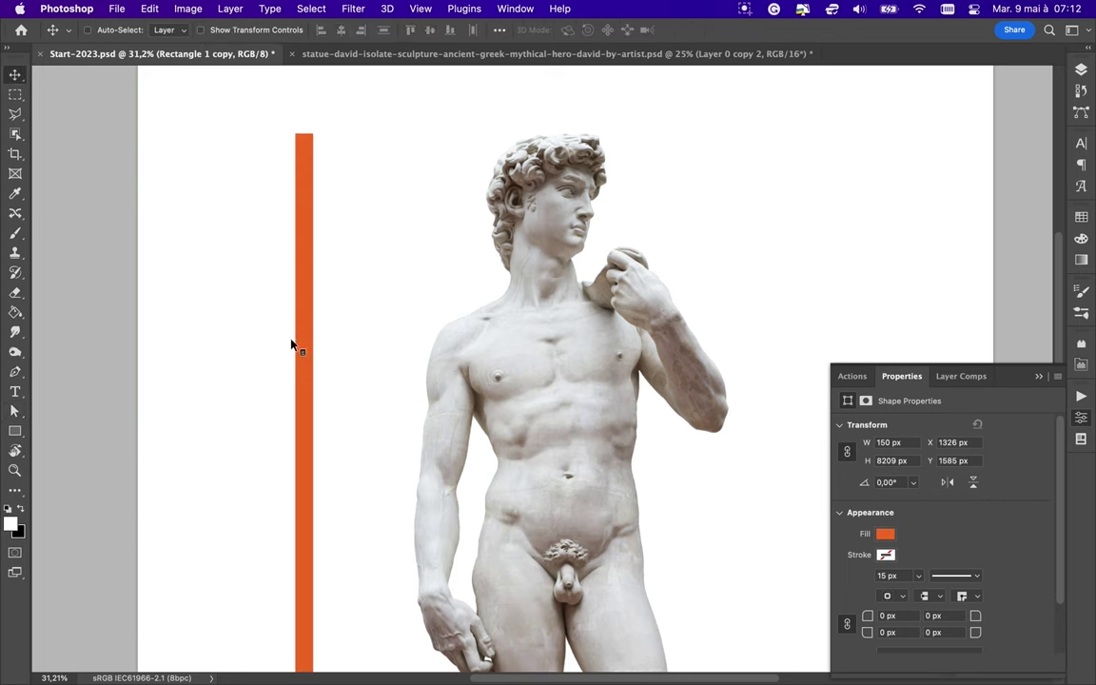
left_click_drag(297, 345, 323, 344)
Recolour the copied bars yellow and blue.
key("a")
left_click(217, 30)
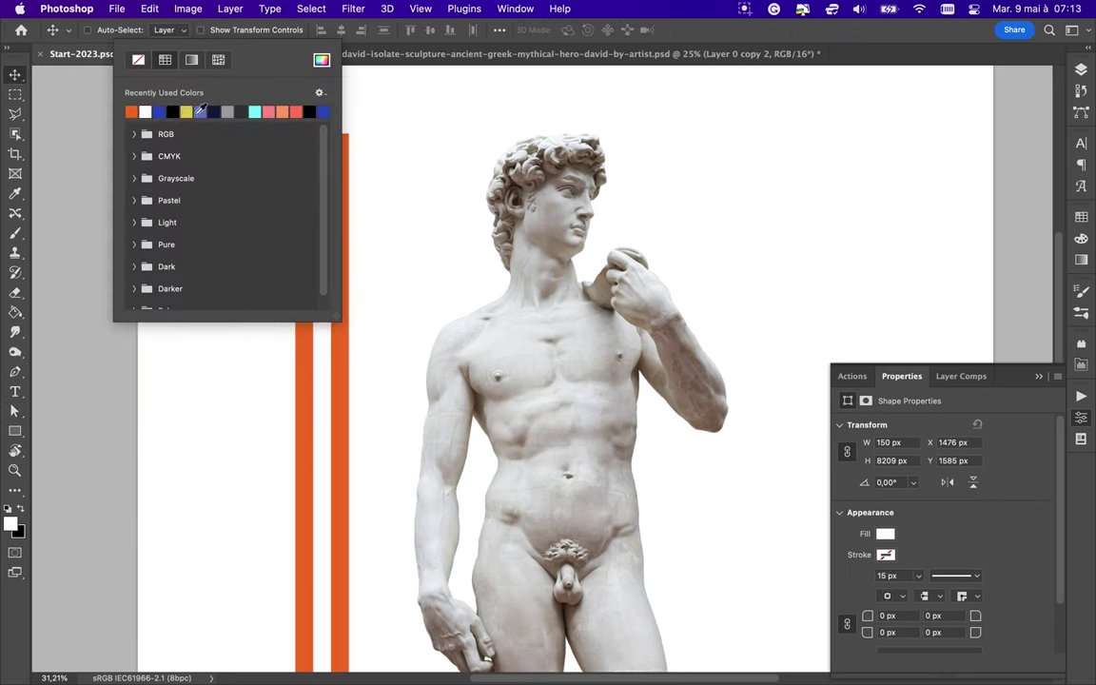
left_click(217, 29)
left_click(131, 112)
left_click(337, 355)
left_click(217, 29)
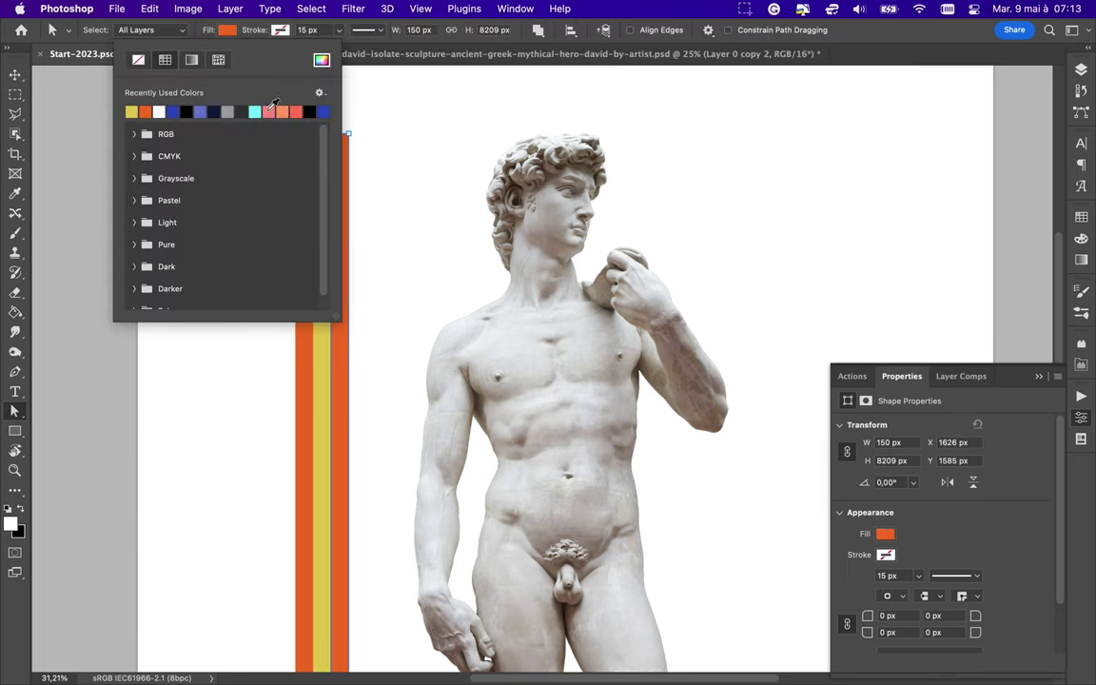
left_click(172, 111)
Duplicate the orange, yellow and blue bars to the right.
key("v")
key("ctrl+alt+a")
left_click_drag(303, 360, 362, 359)
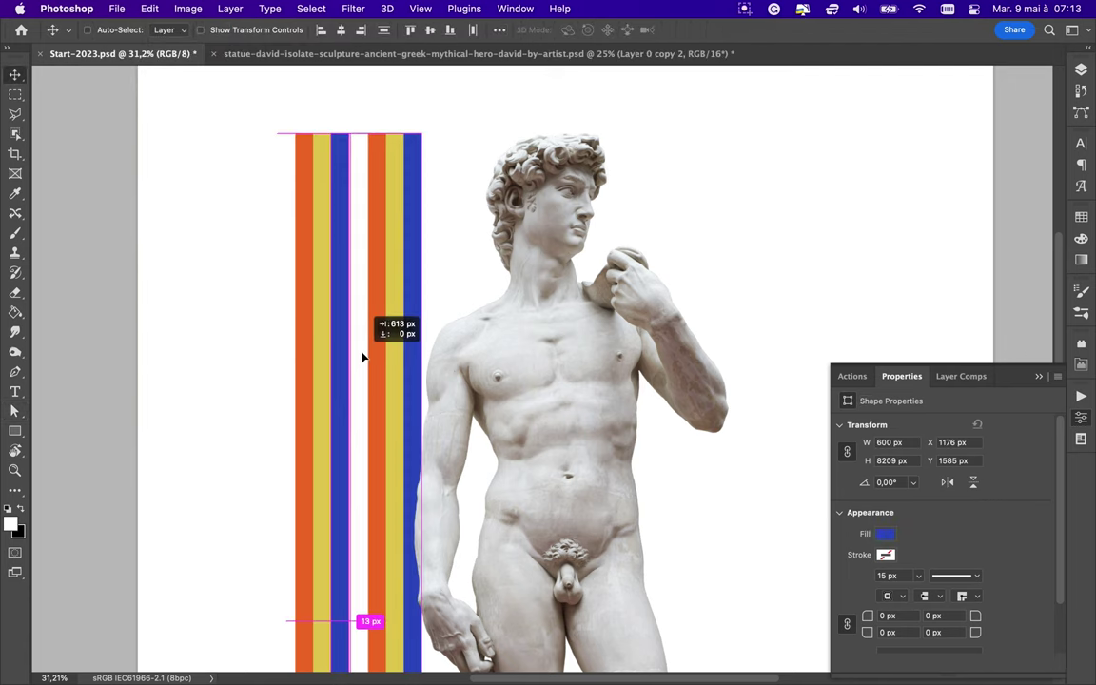
key("a")
left_click(356, 359)
Recolour the first two copied bars red and bright green in the Color Picker.
left_click(216, 29)
left_click(321, 60)
left_click(960, 68)
left_click(229, 30)
left_click(322, 60)
left_click(626, 107)
left_click(824, 66)
left_click(393, 360)
left_click(217, 30)
left_click(322, 60)
Recolour the next bars dark green and purple.
left_click_drag(684, 241, 685, 208)
left_click(612, 162)
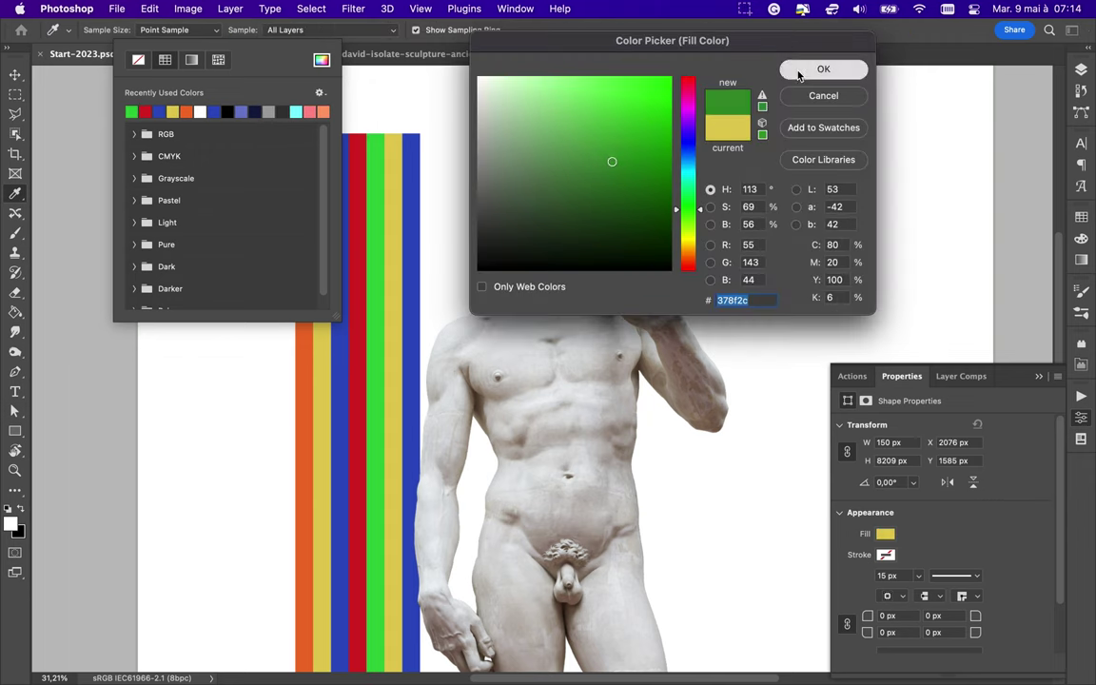
left_click(823, 66)
left_click(341, 142)
left_click(229, 30)
left_click(131, 111)
left_click(321, 60)
left_click_drag(684, 207, 685, 90)
left_click(621, 117)
left_click(824, 65)
Copy the red, green, dark green and purple bars rightward; recolour two as violet and magenta.
key("v")
left_click_drag(378, 227, 433, 234)
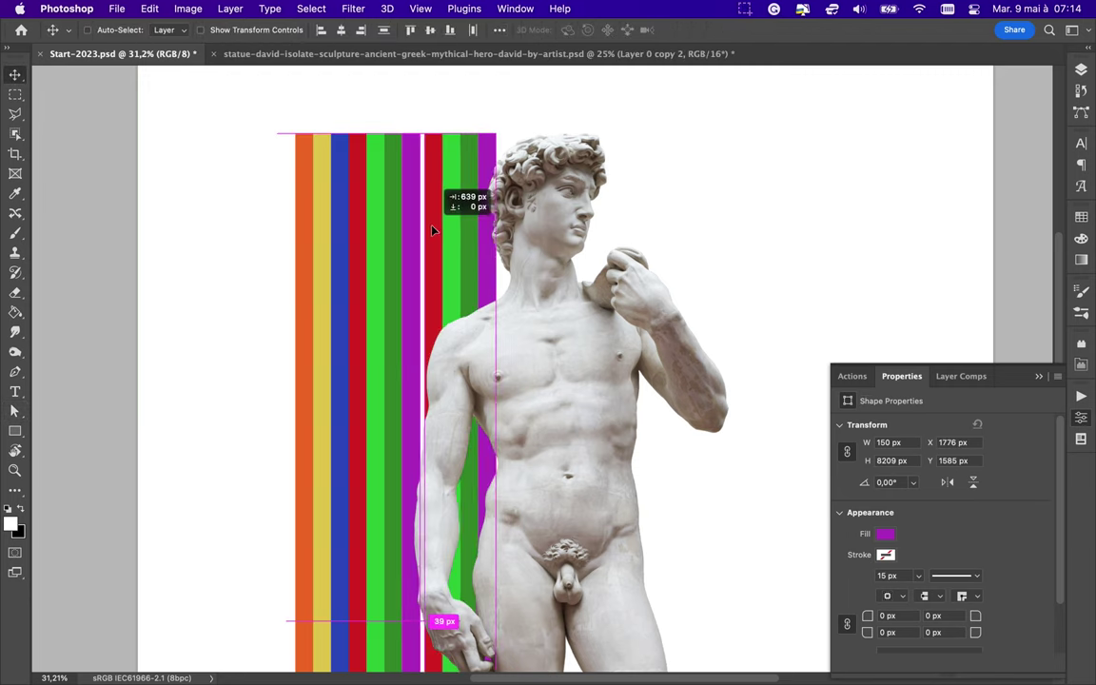
key("a")
left_click(428, 233)
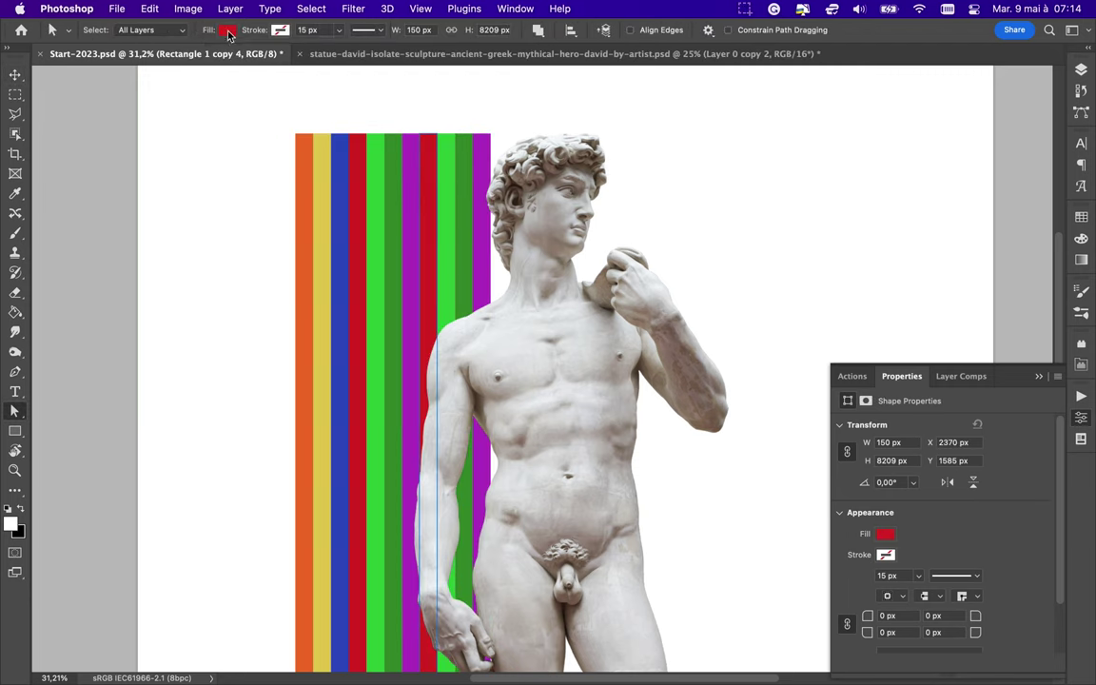
left_click(228, 30)
left_click(321, 54)
left_click(822, 66)
left_click(446, 233)
left_click(226, 30)
left_click(322, 59)
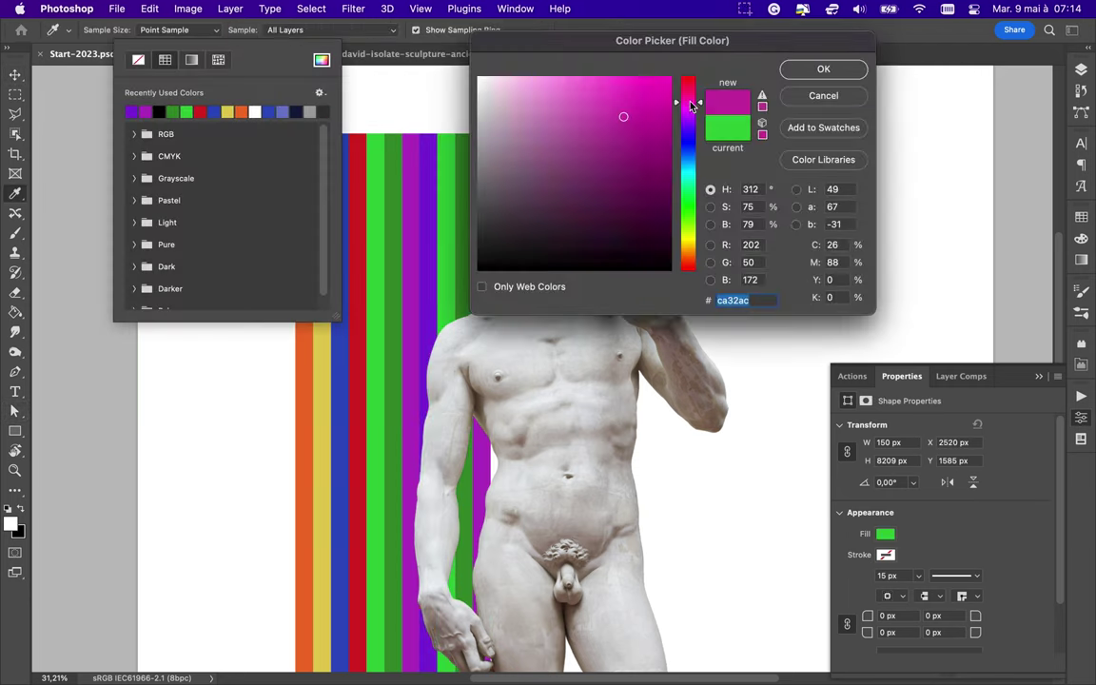
left_click(823, 69)
Recolour the remaining two copied bars bright yellow and orange.
left_click(463, 171)
left_click(227, 29)
left_click(322, 60)
left_click(646, 90)
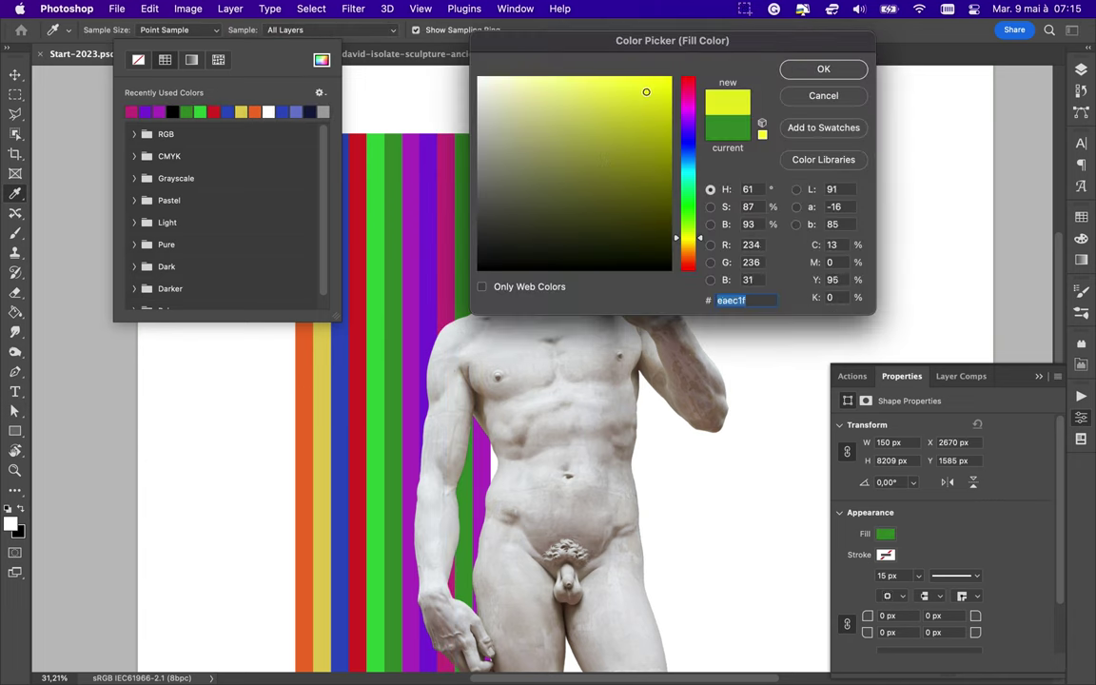
left_click(823, 68)
left_click(483, 169)
left_click(226, 30)
left_click(322, 60)
left_click(656, 92)
left_click(823, 69)
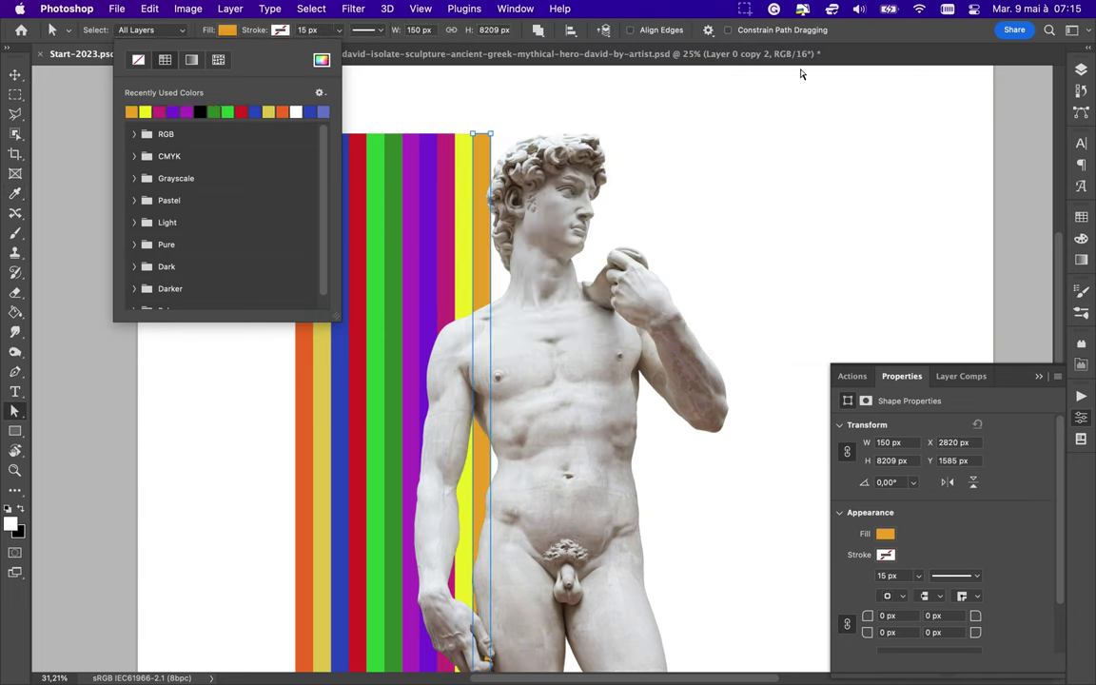
left_click(392, 124)
Add a black bar one width right of the orange bar.
key("v")
left_click_drag(482, 168, 499, 168)
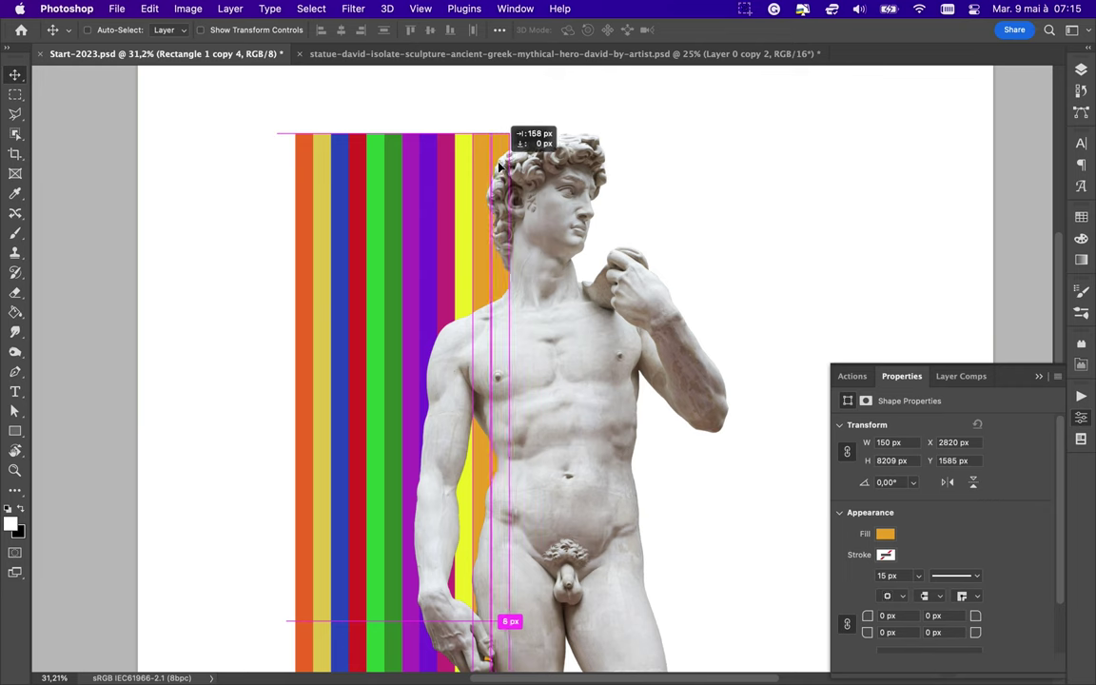
key("a")
left_click(228, 31)
left_click(16, 74)
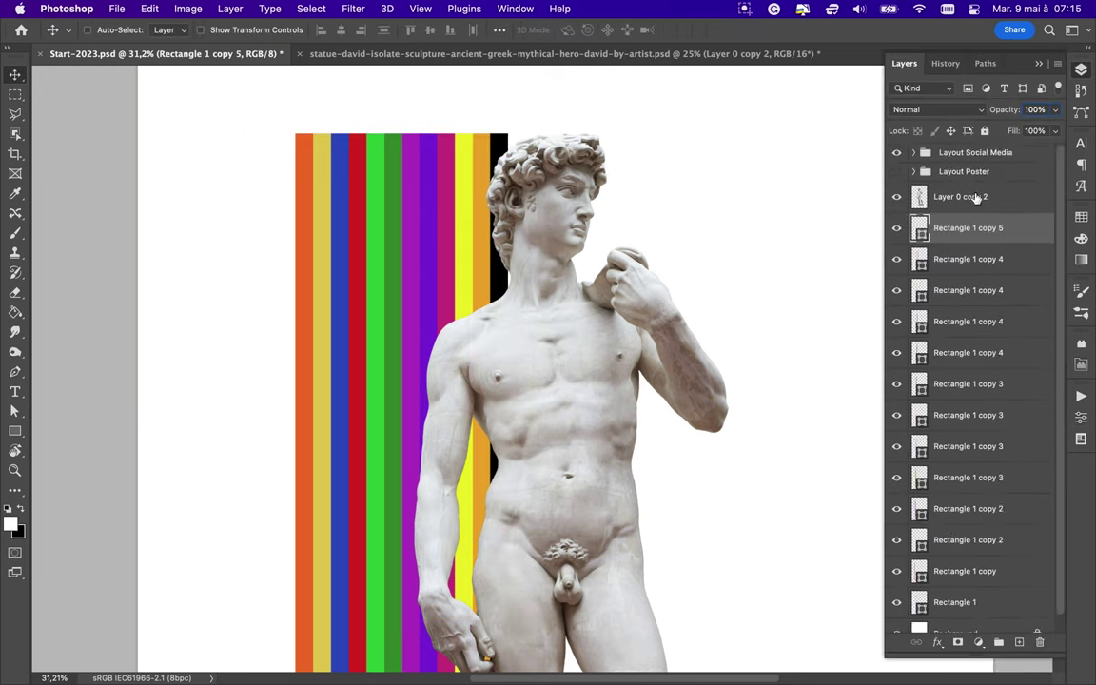
Group all bar layers into Group 1 and position the stripes on the poster.
scroll(942, 380, "down", 2)
left_click(942, 590, "shift")
key("ctrl+g")
scroll(419, 220, "up", 3)
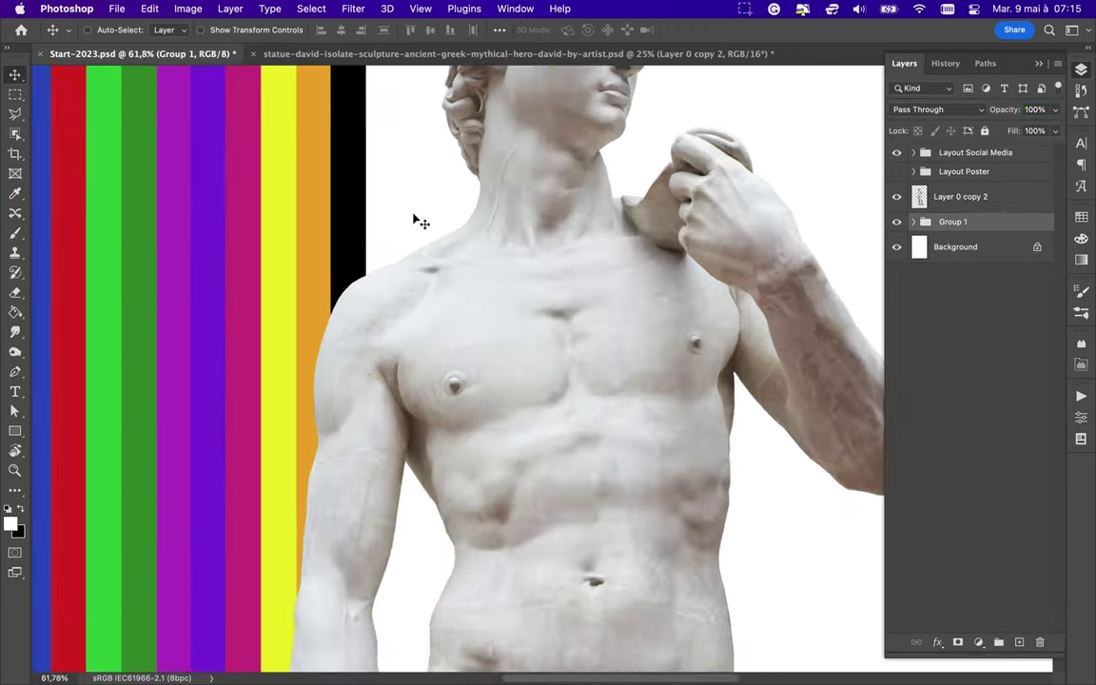
scroll(415, 220, "up", 2)
scroll(416, 220, "down", 6)
left_click_drag(439, 215, 537, 202)
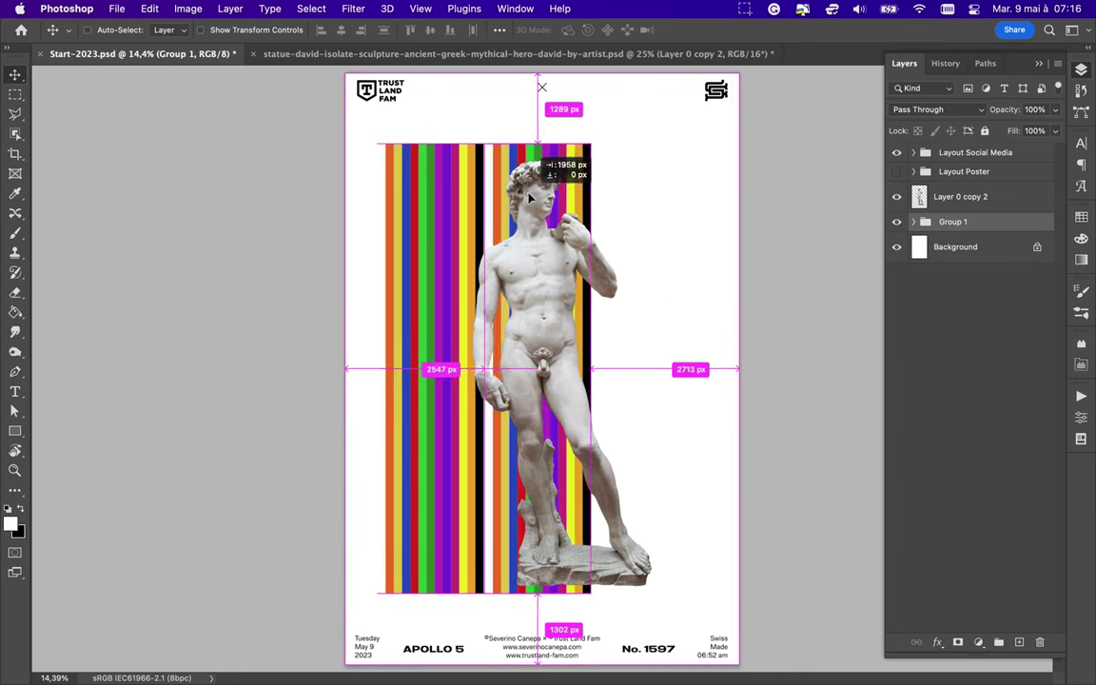
Duplicate the stripes group to the right and regroup its rectangle layers.
key("ctrl+j")
scroll(472, 147, "up", 3)
left_click_drag(468, 190, 472, 189)
scroll(459, 232, "down", 2)
left_click(913, 221)
left_click(959, 246)
left_click(937, 575, "shift")
key("ctrl+g")
Duplicate Group 1 again and select all rectangle layers in the copy.
scroll(807, 257, "down", 2)
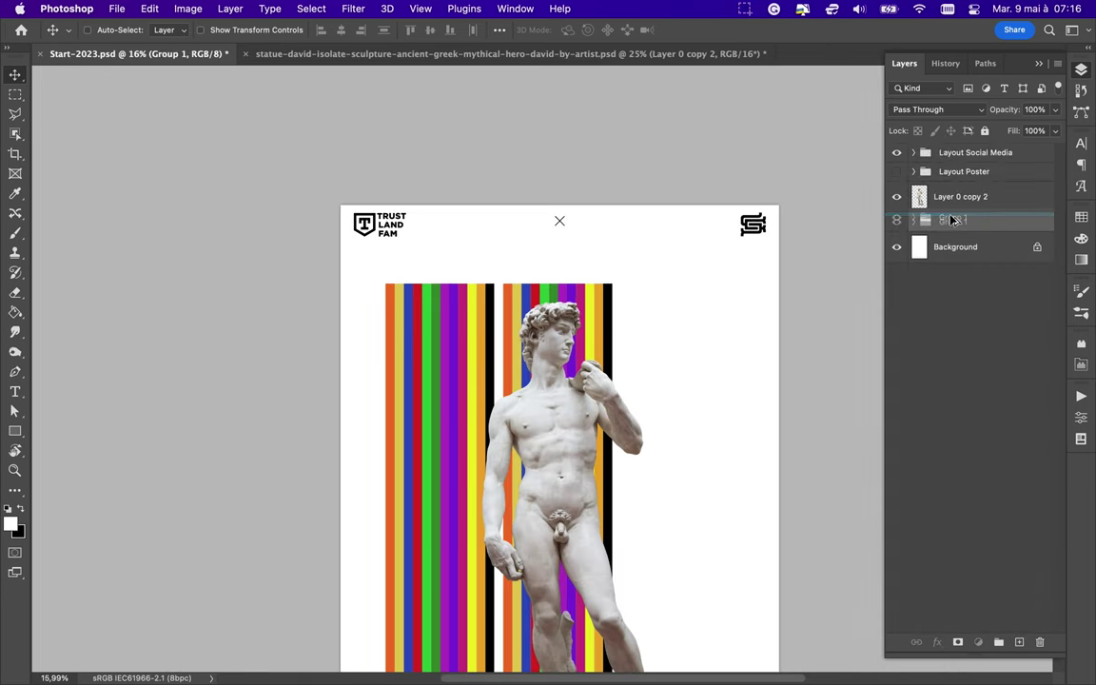
left_click_drag(952, 222, 954, 219)
left_click(914, 221)
left_click(937, 628, "shift")
right_click(954, 566)
Convert the selected bars to a smart object, move it up, and try a Warp, then cancel.
left_click(847, 360)
left_click_drag(507, 301, 528, 176)
key("ctrl+t")
right_click(521, 471)
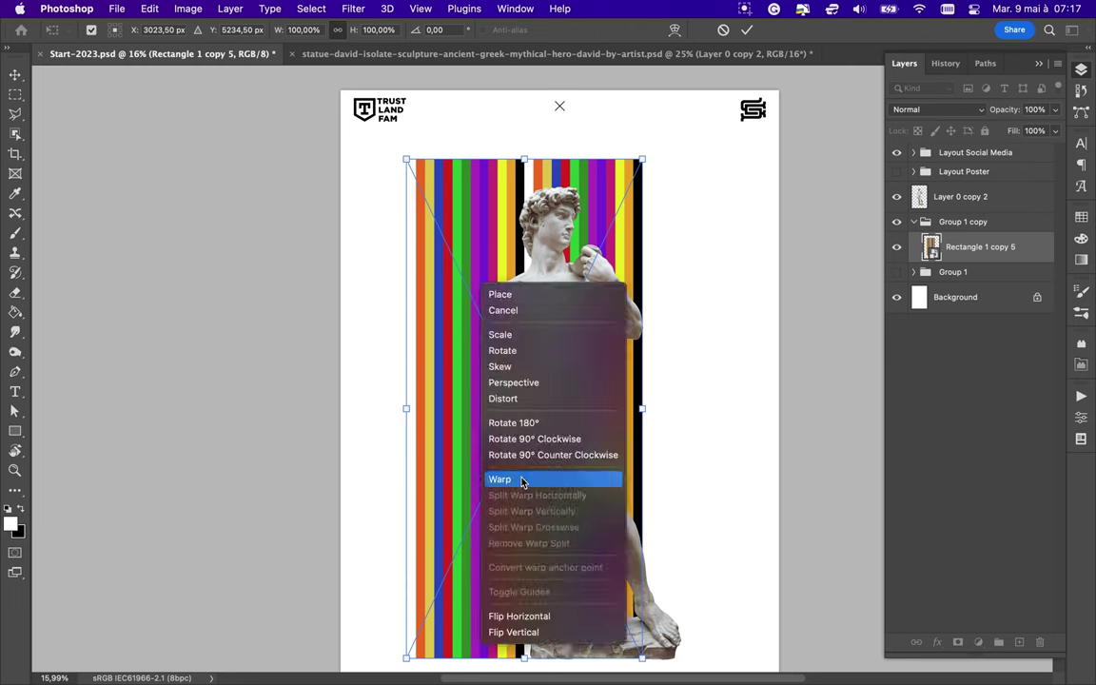
left_click(504, 477)
left_click_drag(418, 409, 578, 539)
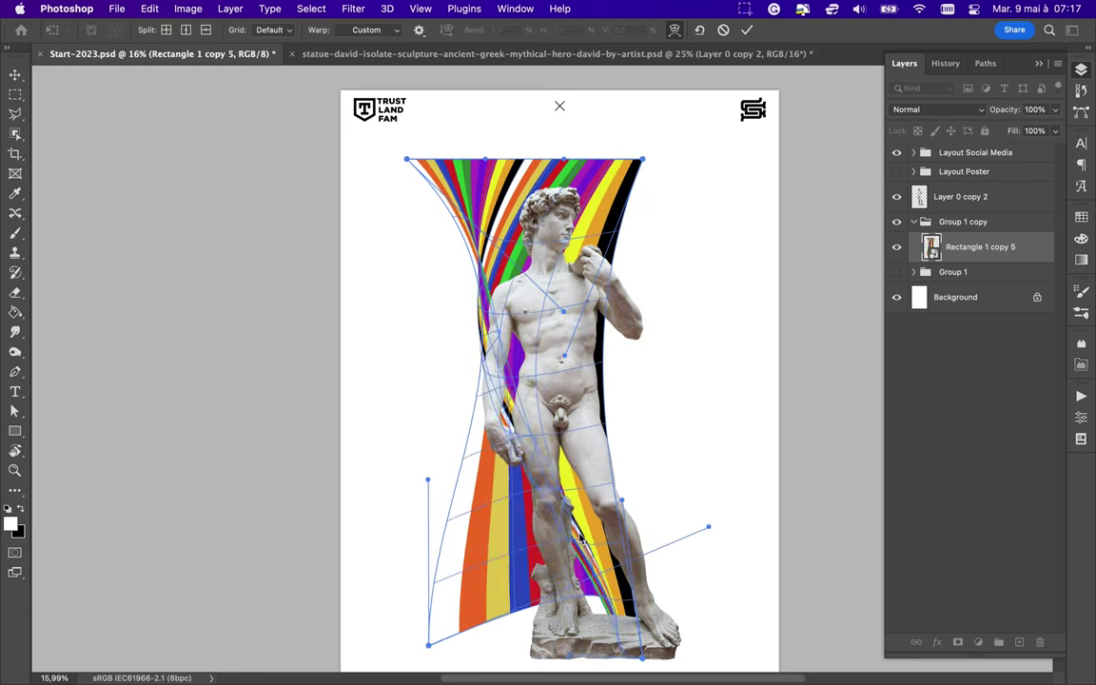
left_click_drag(407, 159, 574, 279)
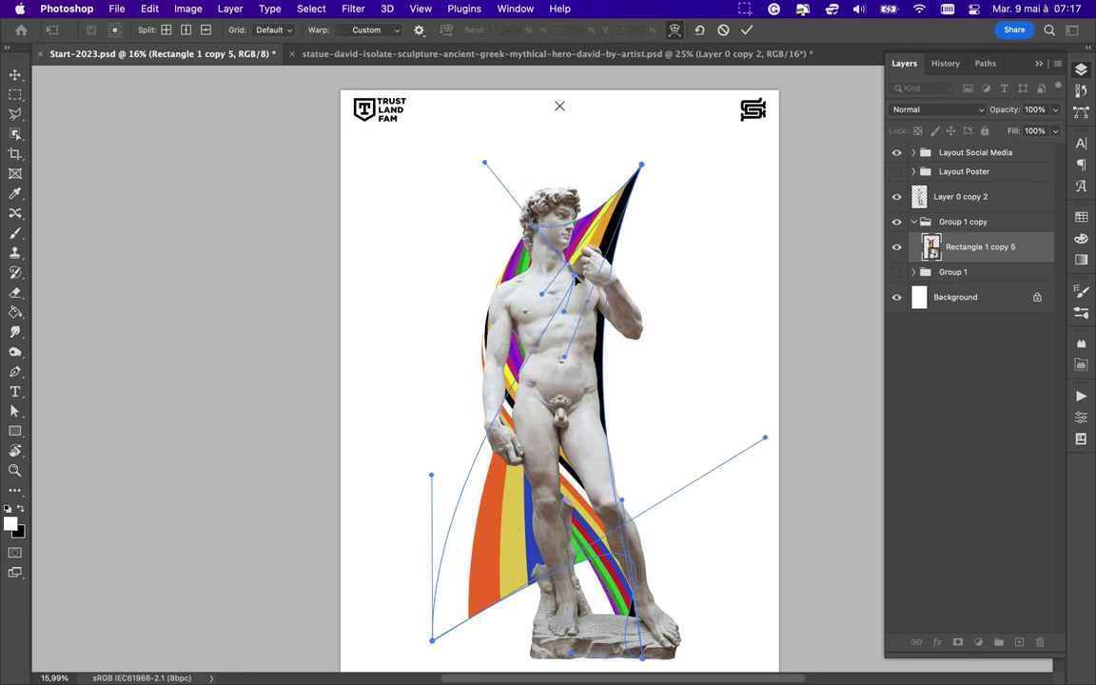
key("Escape")
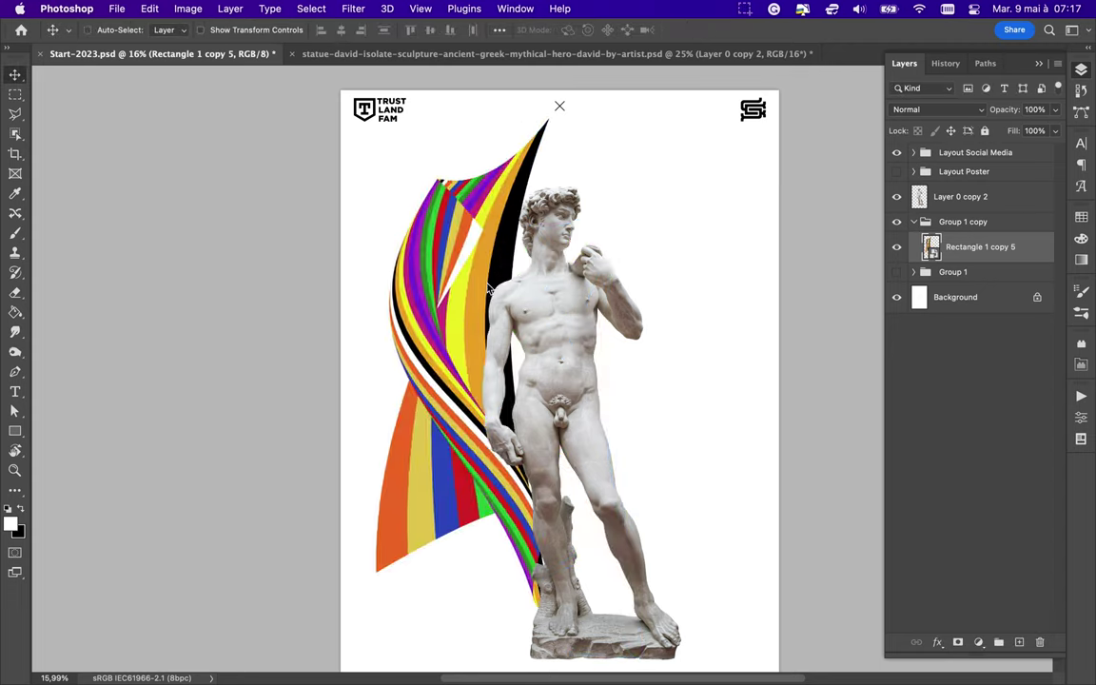
Free Transform the stripes to full poster height, shift them to cover it, and merge.
key("super+t")
left_click_drag(528, 142, 537, 595)
key("Return")
mouse_move(533, 438)
left_mouse_down()
mouse_move(467, 438)
mouse_move(680, 447)
left_mouse_up()
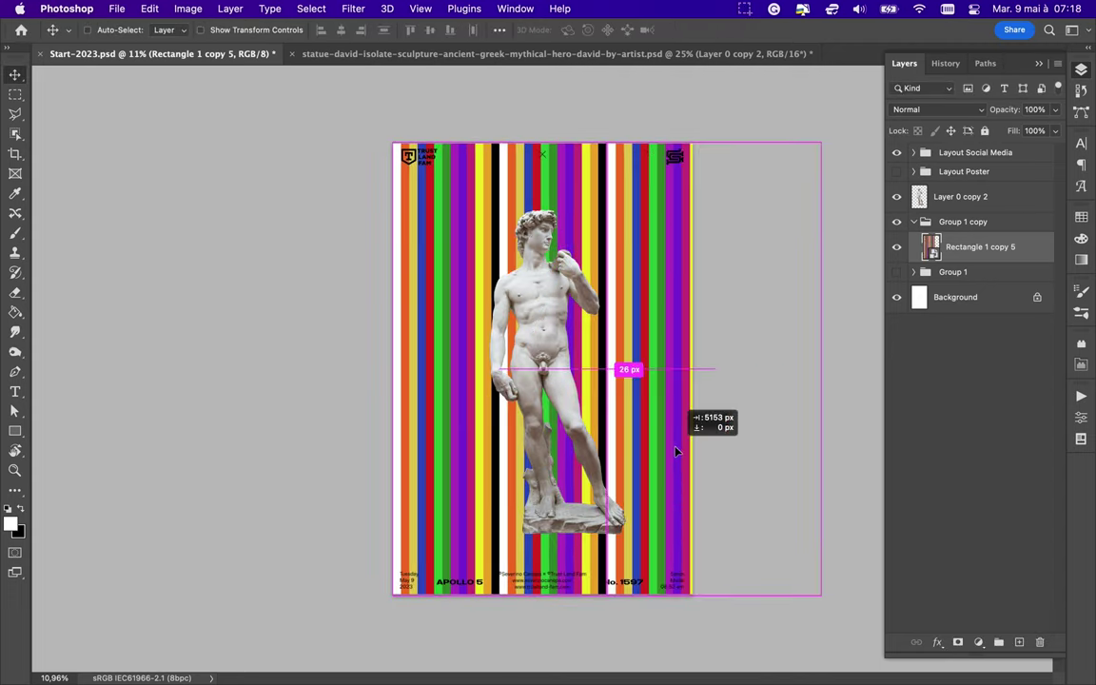
key("super+e")
left_click(353, 9)
Push the stripes into waves and bulges with Liquify's Forward Warp and apply.
key("Escape")
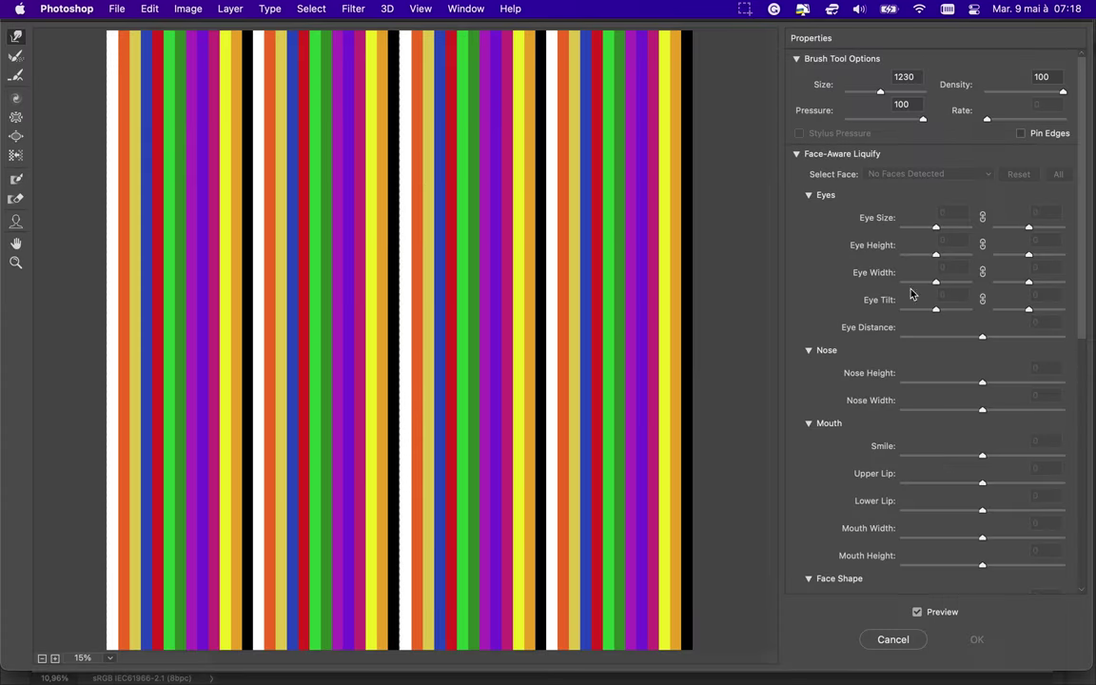
left_click(42, 658)
left_click_drag(311, 416, 309, 500)
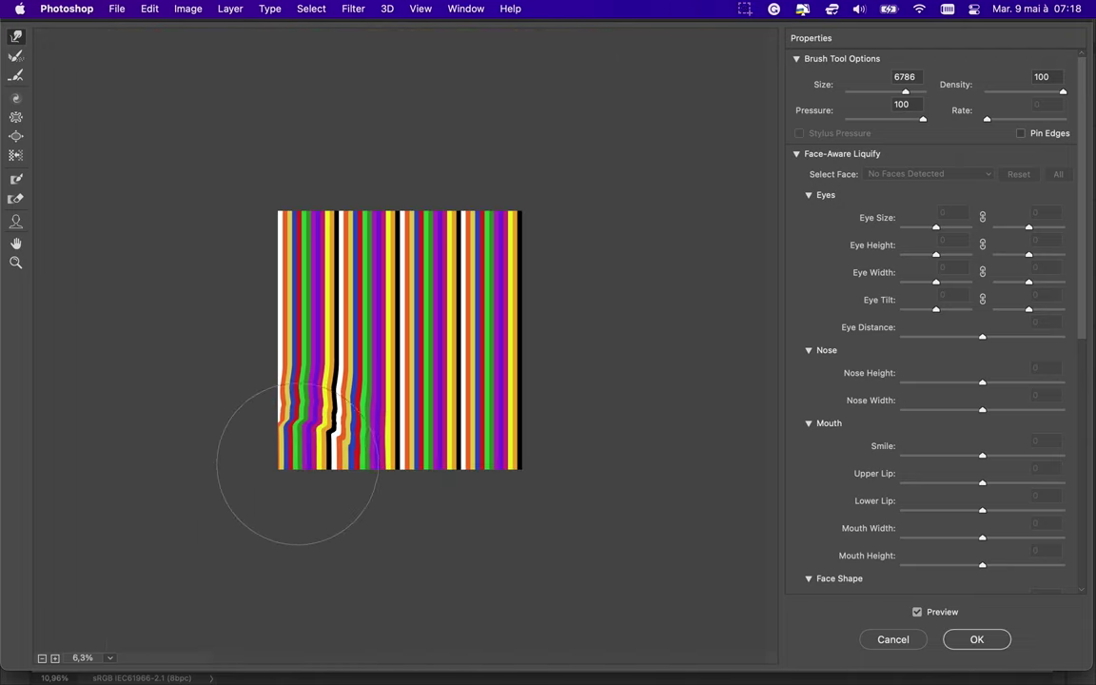
mouse_move(371, 306)
left_mouse_down()
mouse_move(514, 312)
mouse_move(518, 191)
mouse_move(457, 127)
mouse_move(381, 228)
mouse_move(375, 258)
mouse_move(434, 451)
left_mouse_up()
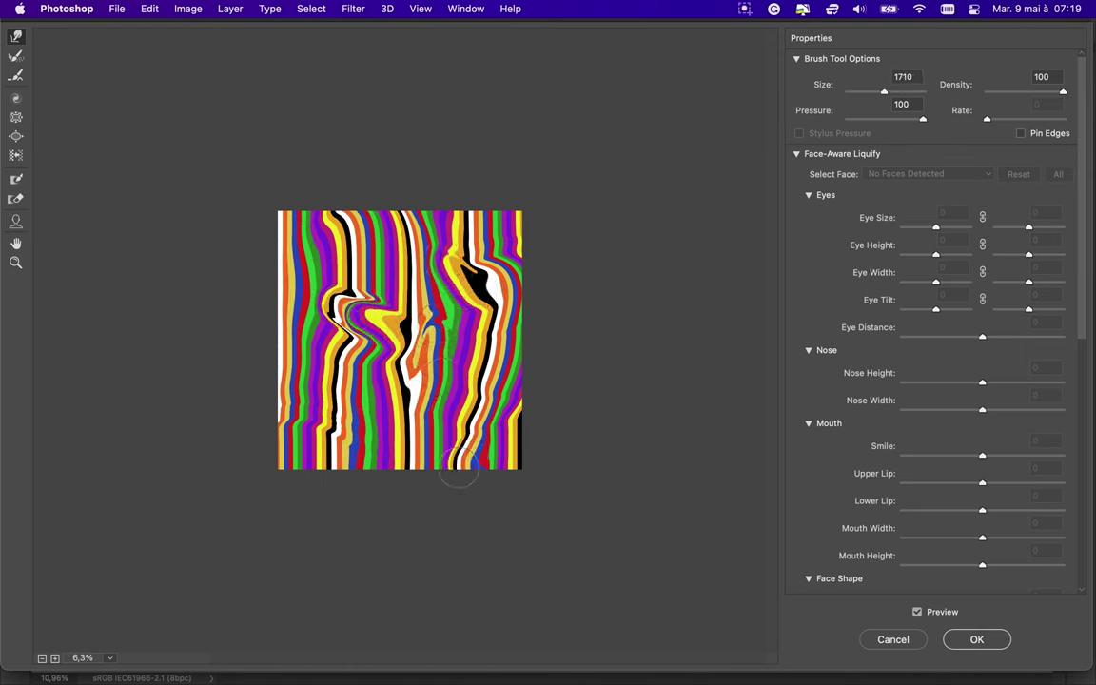
left_click(989, 638)
Add a Hue/Saturation adjustment draining colour from the statue and adjust its highlights and midtones.
left_click(979, 654)
left_click(916, 470)
mouse_move(942, 514)
left_mouse_down()
mouse_move(846, 514)
mouse_move(888, 539)
left_mouse_up()
left_click_drag(1045, 538, 1027, 538)
left_click_drag(956, 538, 968, 538)
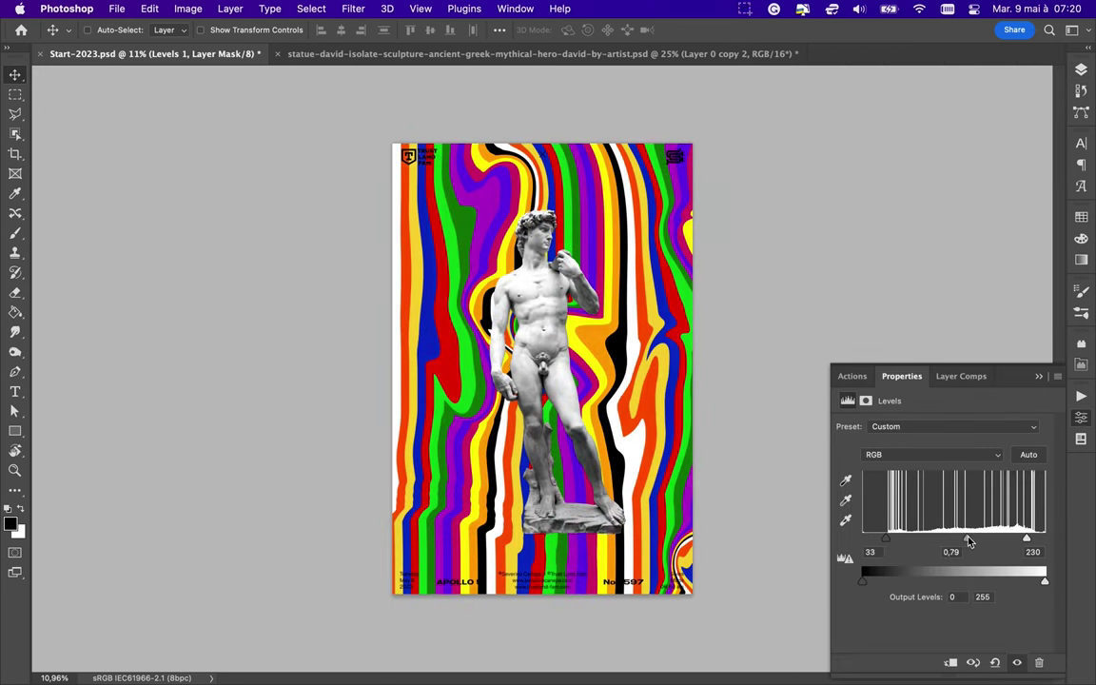
Create a new layer below the statue filled with the statue's silhouette.
left_click(1081, 72)
left_click(961, 258)
left_click(1019, 643, "super")
left_click(919, 259, "super")
key("g")
left_click(610, 302)
key("m")
Gaussian Blur the silhouette and set it to Multiply at 63% fill.
left_click(353, 8)
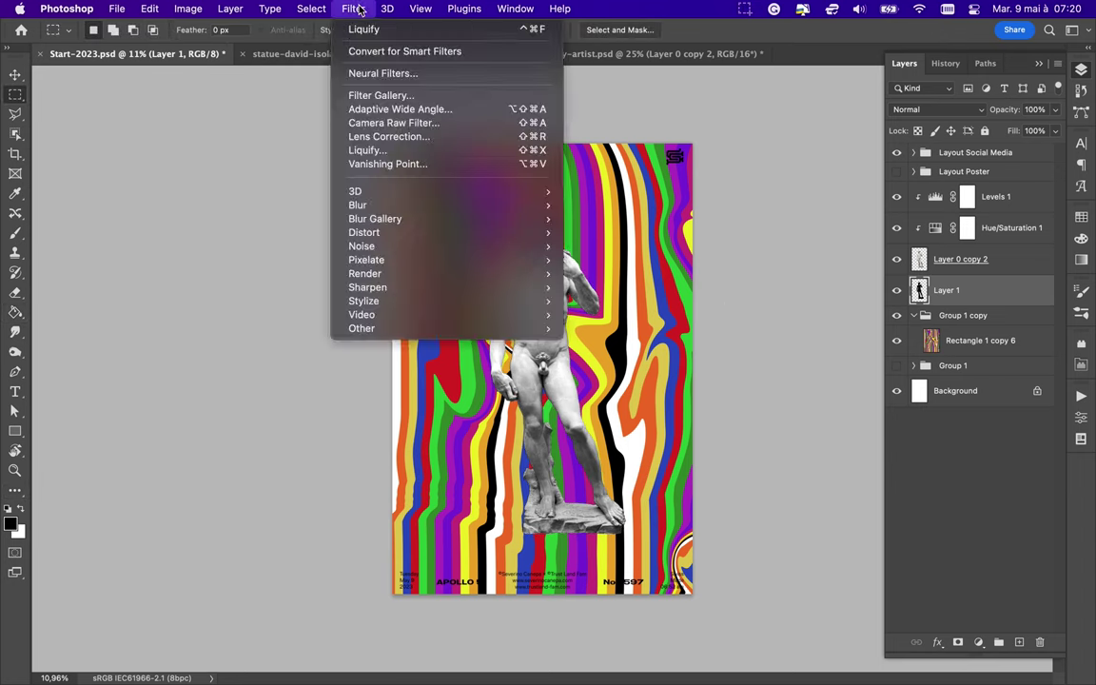
mouse_move(358, 205)
left_click(587, 258)
left_click_drag(861, 308, 910, 314)
left_click(996, 106)
left_click(937, 110)
left_click(904, 159)
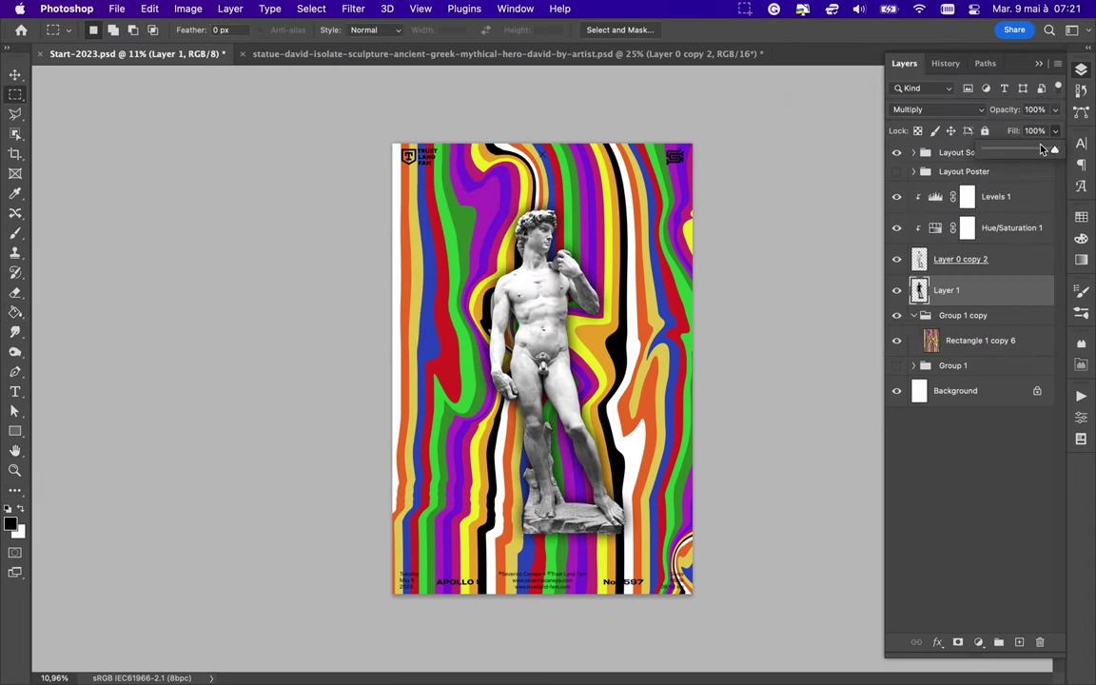
left_click(1054, 130)
left_click_drag(1047, 151, 1031, 152)
left_click(609, 257)
key("v")
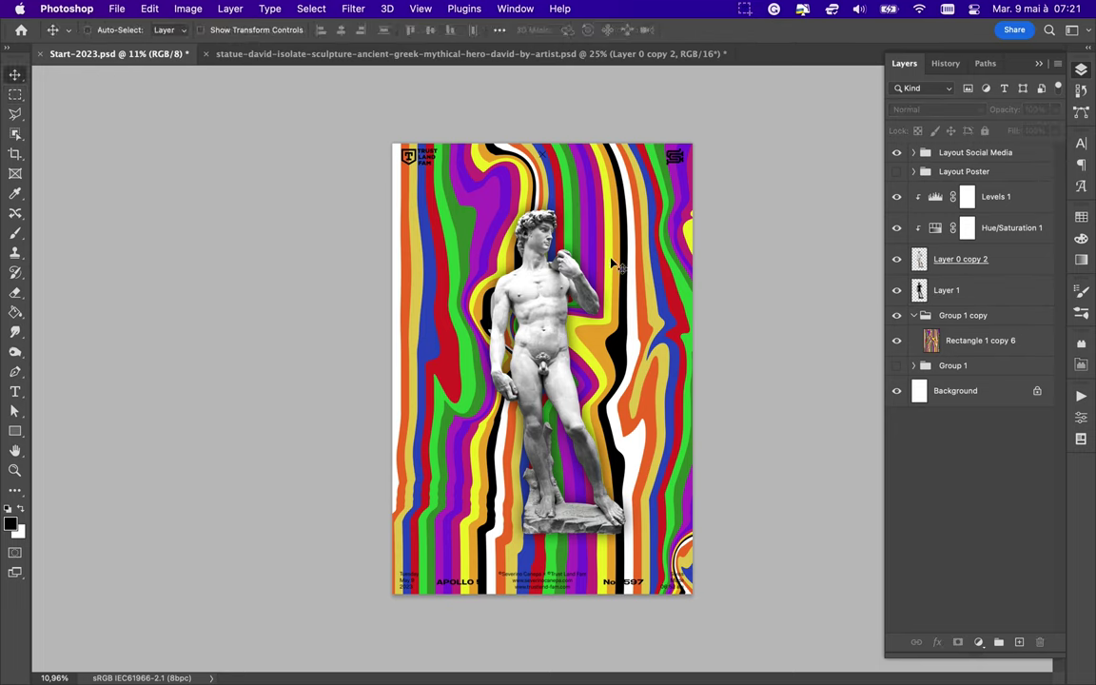
left_click(979, 340)
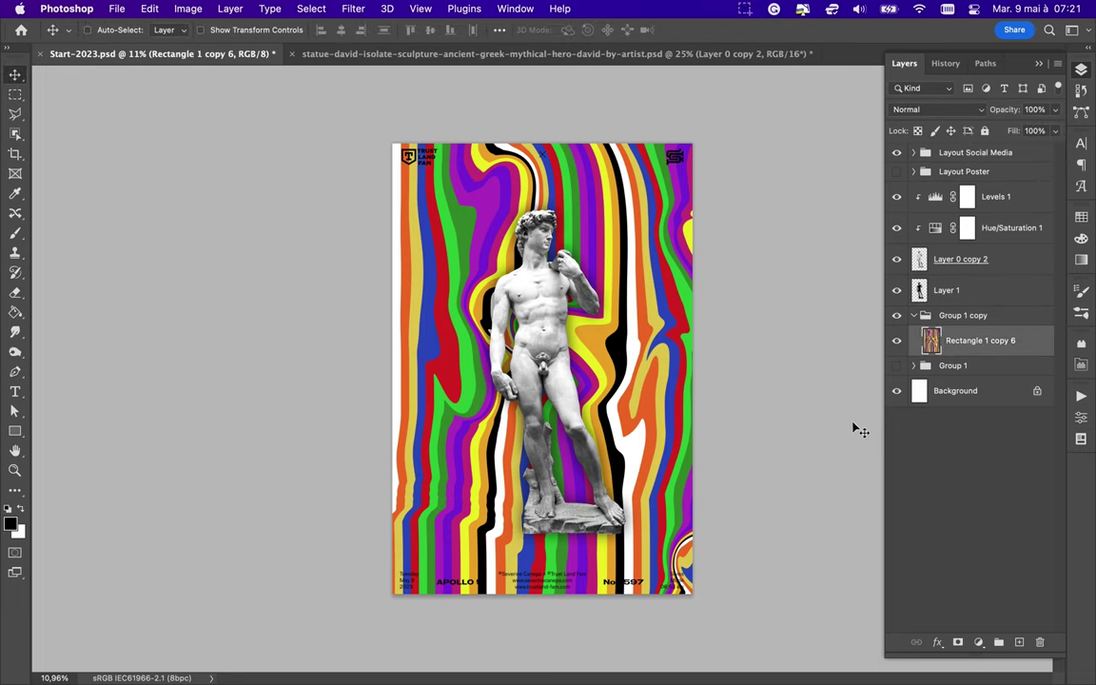
Add a Hue/Saturation adjustment at Hue -180 above the Rectangle 1 copy 6 stripes.
left_click(978, 642)
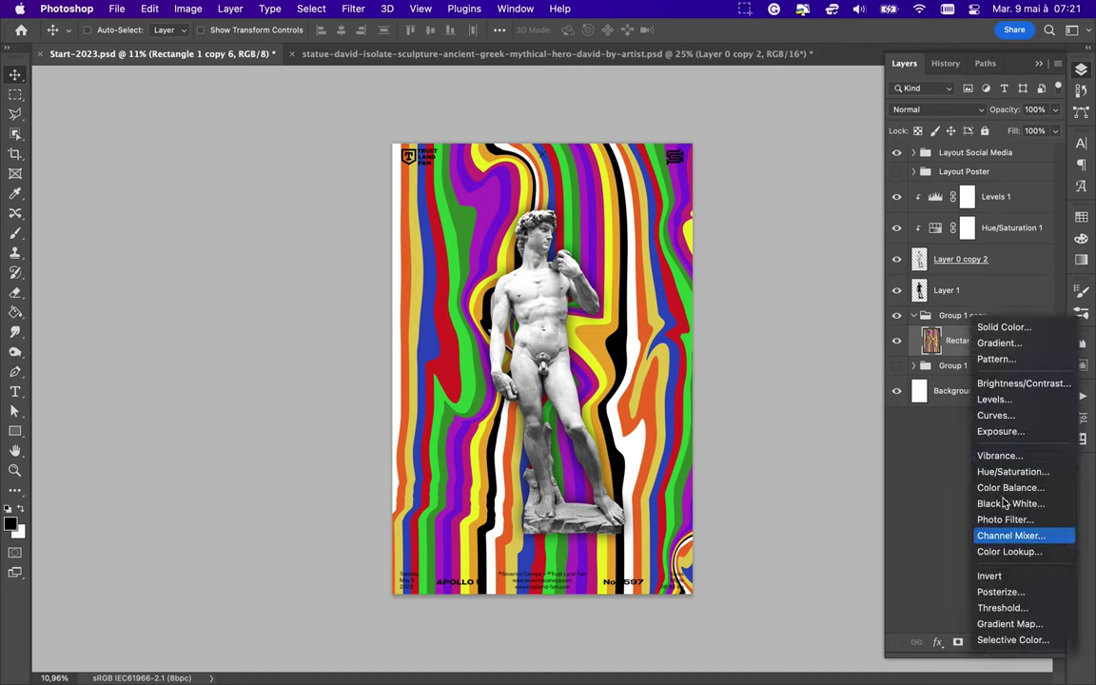
left_click(914, 473)
mouse_move(942, 484)
left_mouse_down()
mouse_move(1054, 501)
mouse_move(911, 474)
mouse_move(839, 480)
left_mouse_up()
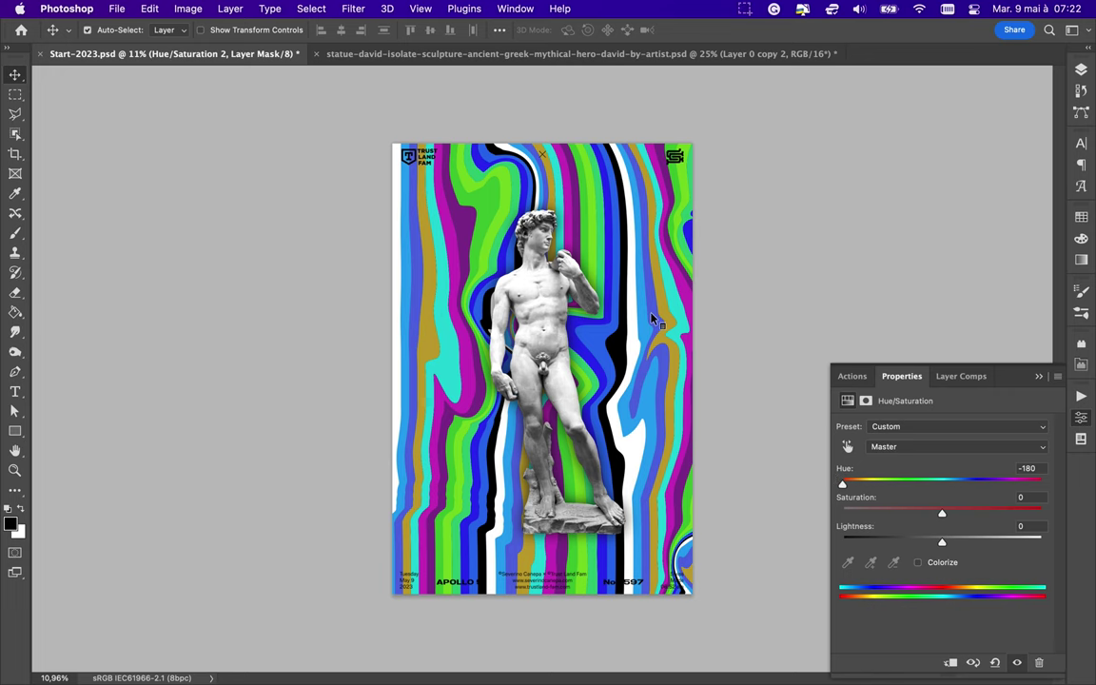
left_click(599, 312, "super")
scroll(600, 312, "up", 1)
left_click(1080, 70)
left_click(908, 393)
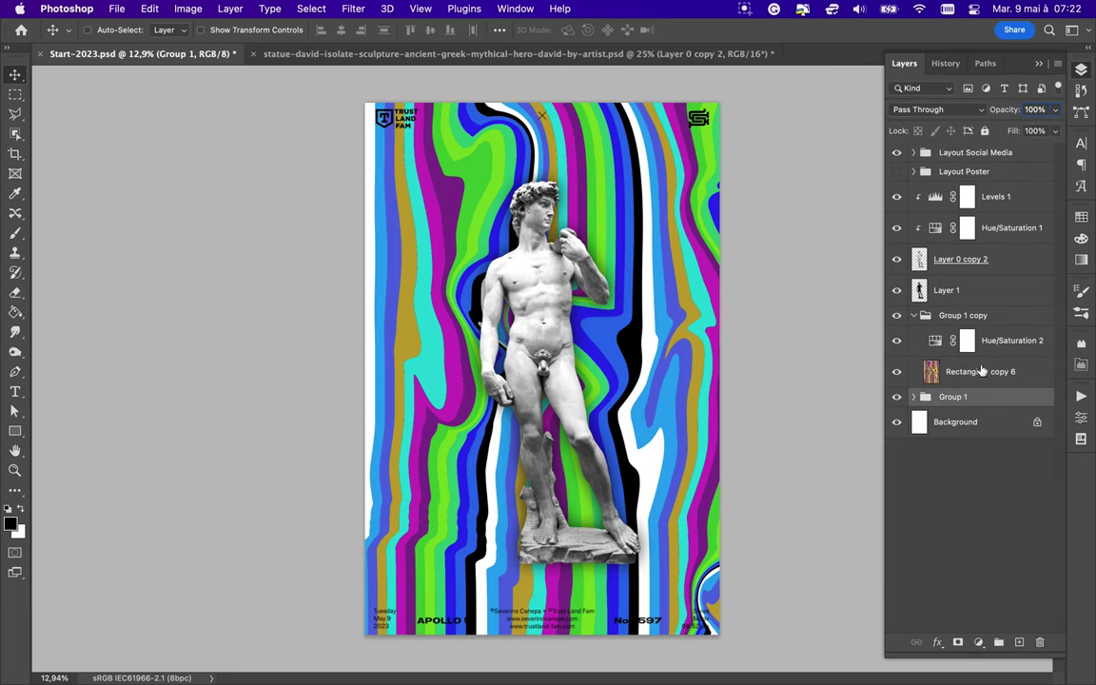
Merge the Hue/Saturation 2 adjustment into the stripes layer inside Group 1, then select Group 1.
left_click(985, 349)
left_click_drag(985, 349, 974, 415)
key("ctrl+e")
left_click(980, 421)
scroll(1006, 518, "down", 5)
left_click(1006, 518, "shift")
scroll(987, 574, "up", 5)
left_click(952, 365)
Duplicate Group 1 as a smart object at the top of the stack, shifted over the statue.
key("ctrl+j")
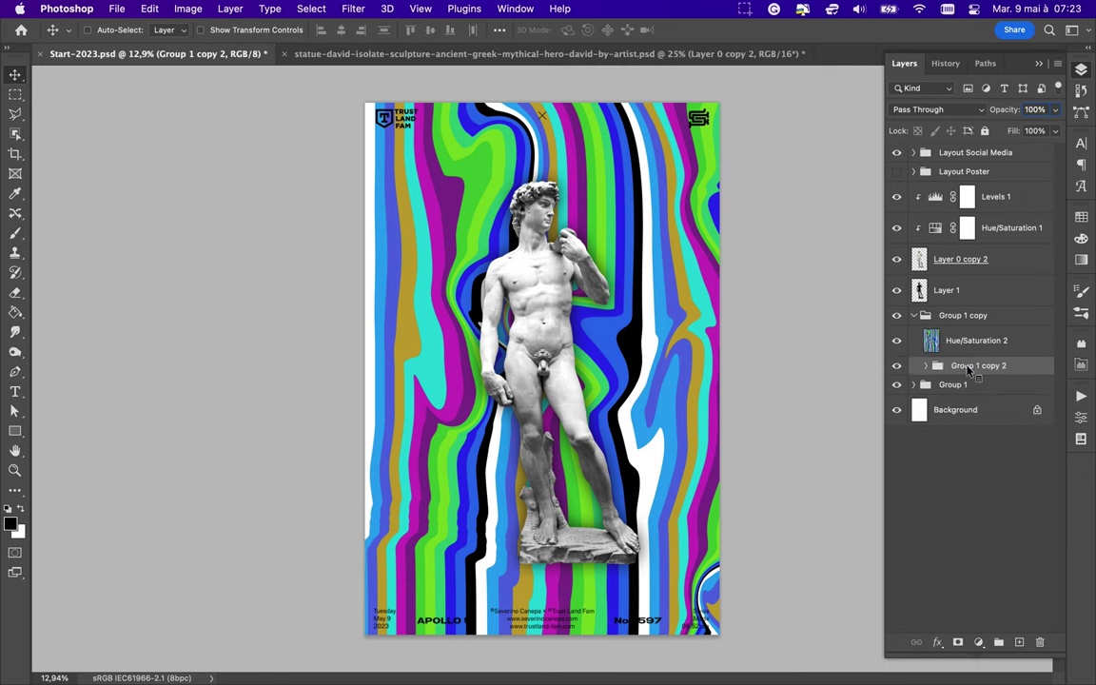
right_click(980, 365)
left_click(870, 242)
left_click_drag(952, 365, 963, 210)
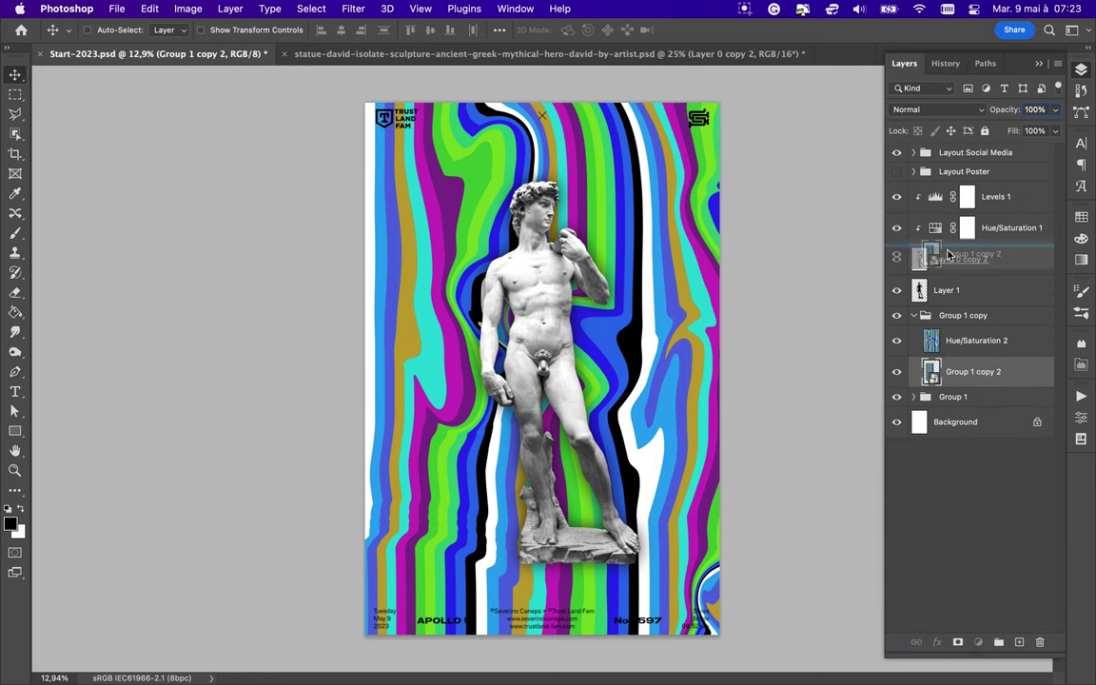
left_click_drag(514, 319, 572, 325)
left_click(937, 109)
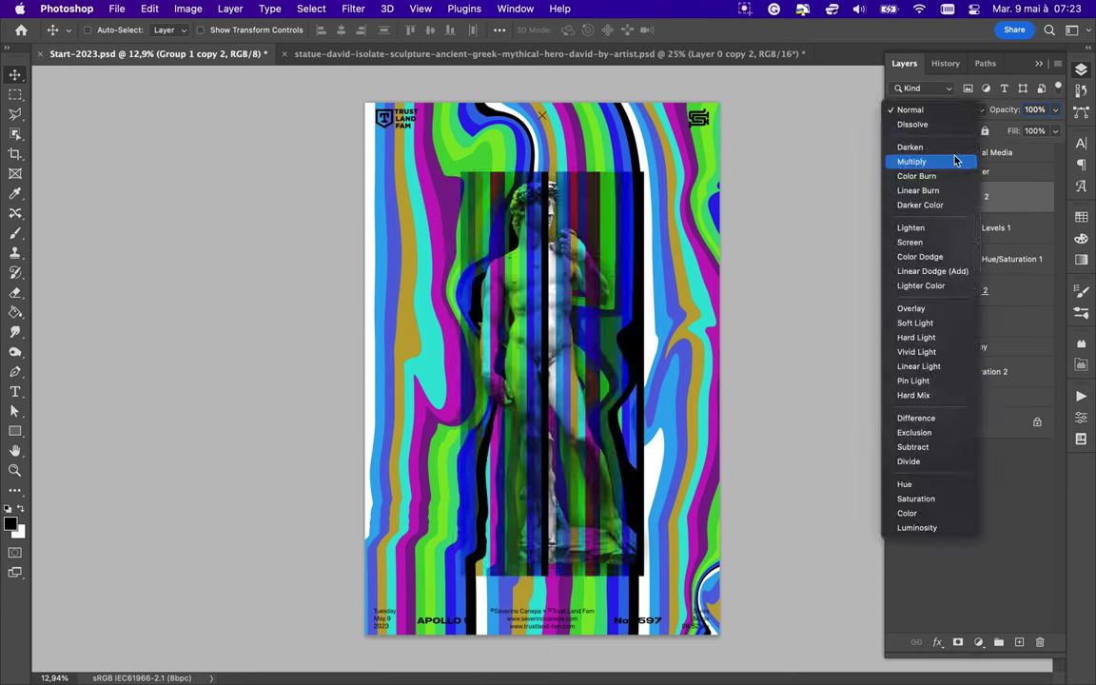
key("Escape")
Copy an elliptical selection of the stripes over the statue's hips.
key("m")
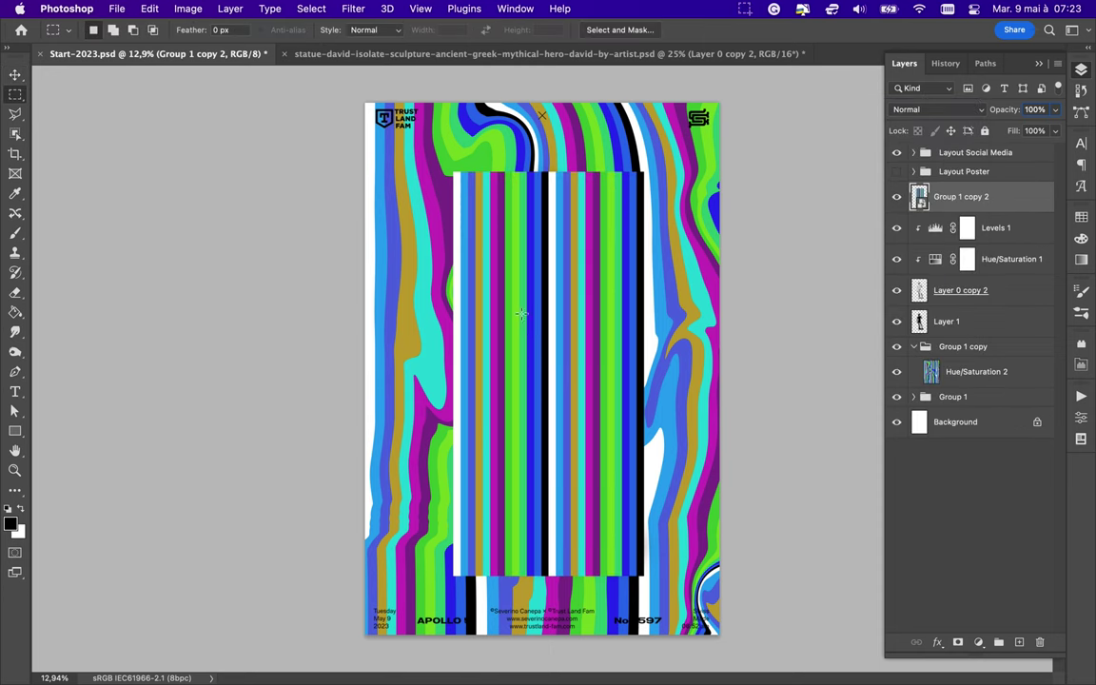
left_click_drag(574, 372, 631, 423)
key("ctrl+v")
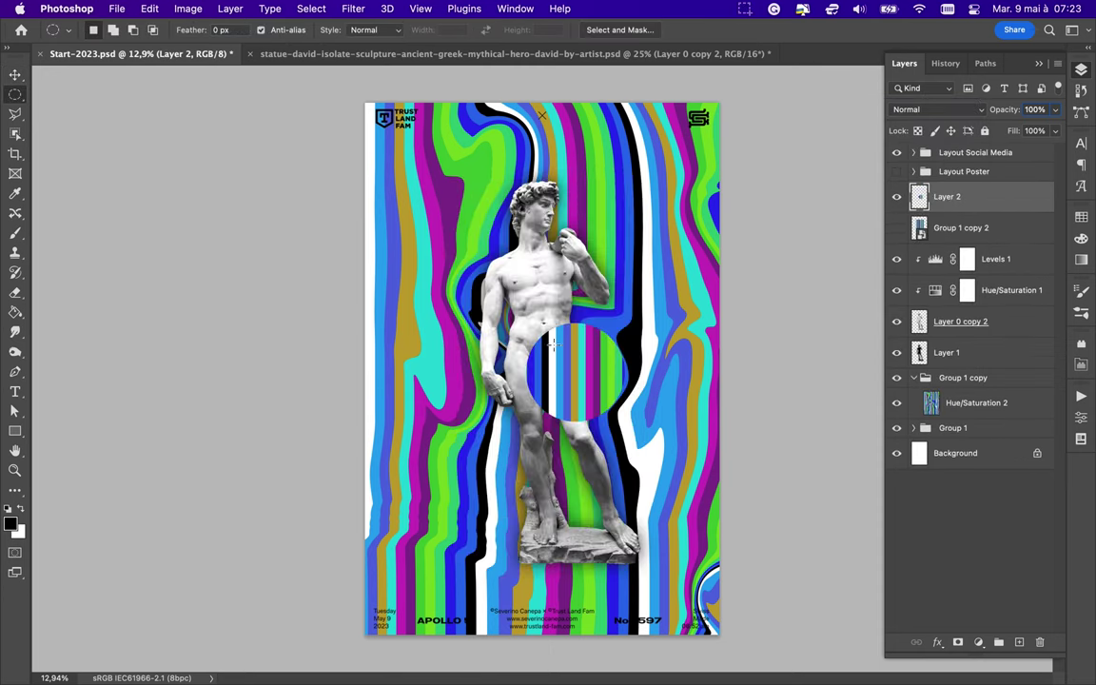
Paste the striped circle as a new layer, shrunk and rotated 90° to horizontal stripes.
key("v")
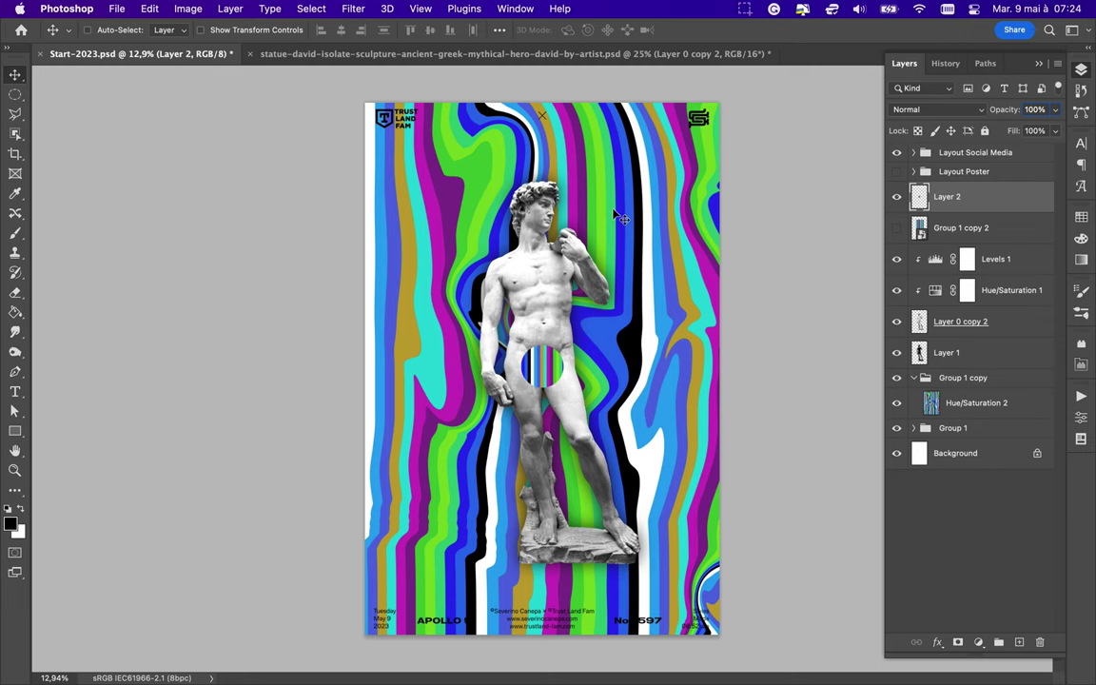
scroll(616, 209, "up", 3)
key("ctrl+t")
left_click_drag(570, 314, 575, 399)
key("Return")
Show Group 1 copy 2 and copy a tall rectangle of its stripes to a new layer.
scroll(560, 362, "down", 2)
scroll(561, 361, "down", 1)
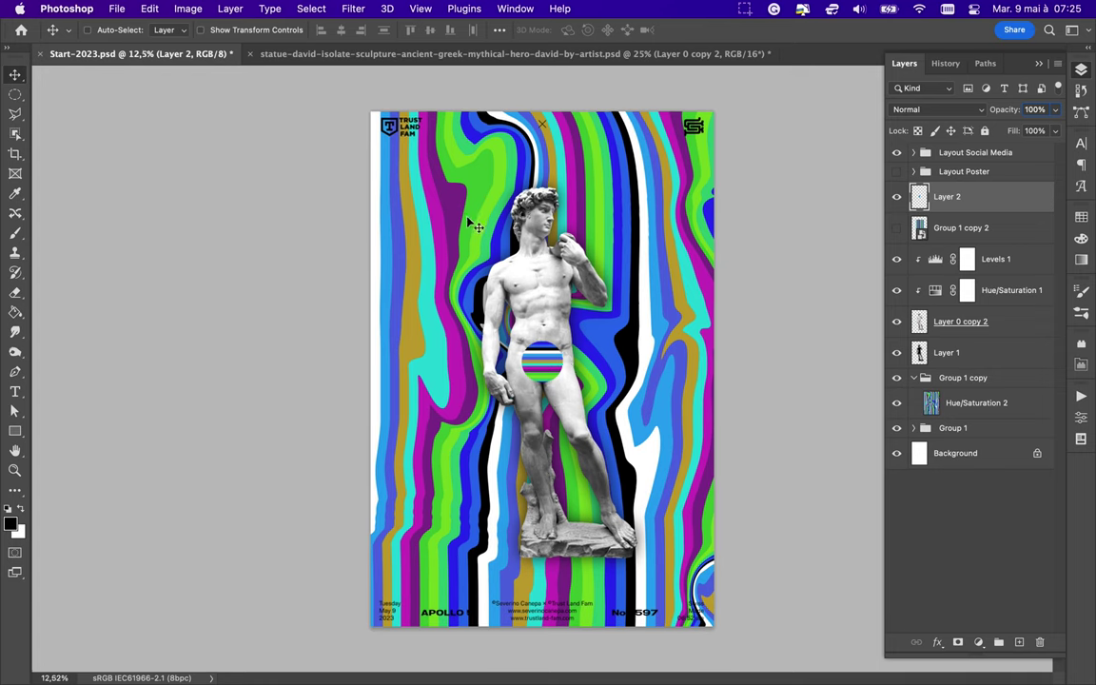
left_click(896, 227)
left_click(961, 227)
key("m")
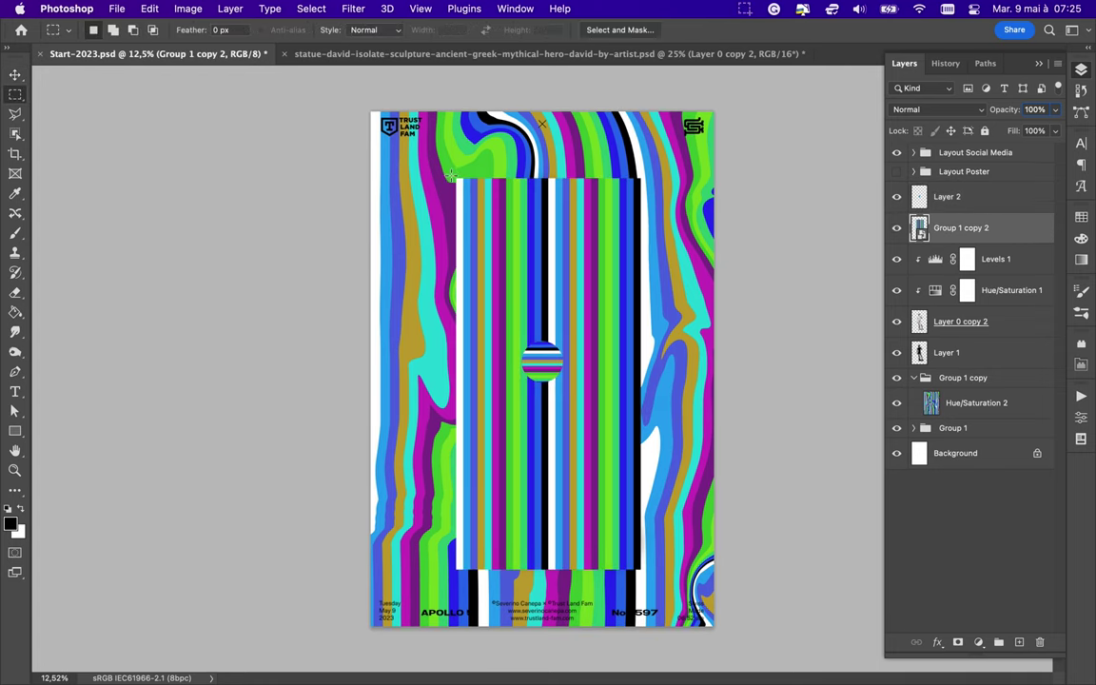
left_click_drag(451, 175, 630, 407)
key("ctrl+j")
Hide Group 1 copy 2 and move the new striped layer beneath the statue.
left_click(896, 259)
key("v")
left_click_drag(947, 227, 952, 373)
key("ctrl+t")
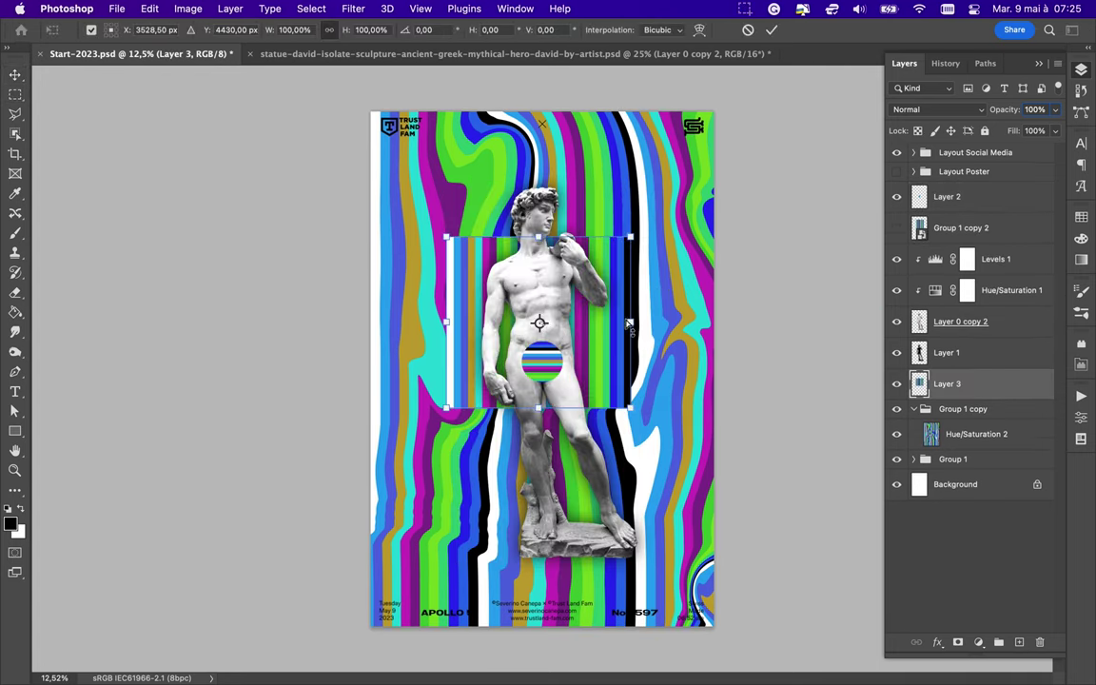
Rotate the striped panel 90° to horizontal stripes and position it behind the torso.
left_click_drag(479, 233, 626, 263)
key("Return")
left_click_drag(610, 361, 626, 346)
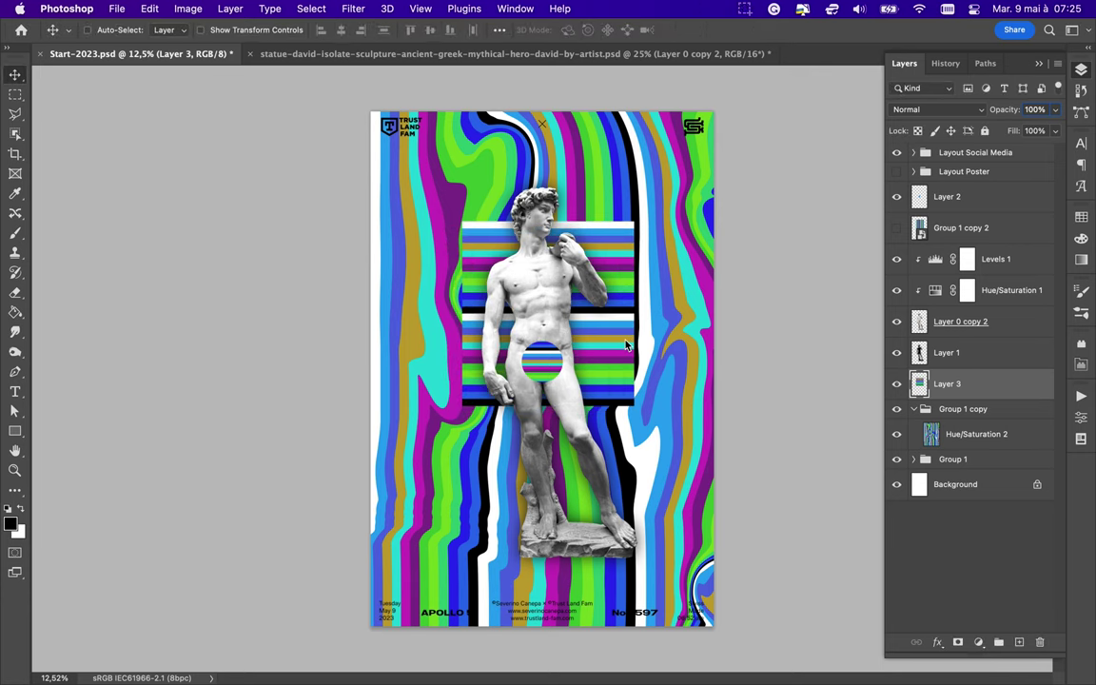
Fill the panel's outline with black on a new Layer 4.
key("ctrl+shift+n")
left_click(919, 383, "ctrl")
key("g")
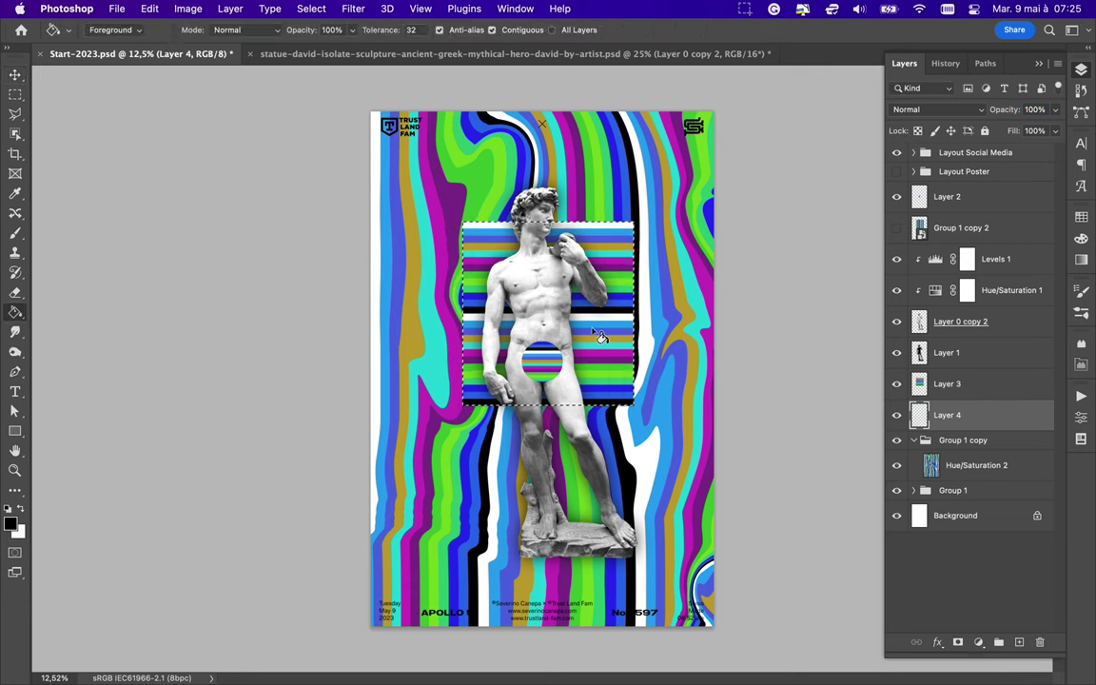
left_click(620, 366)
key("m")
Blur the black shadow with a 153 px Gaussian Blur and set it to Multiply.
left_click(187, 8)
left_click(585, 261)
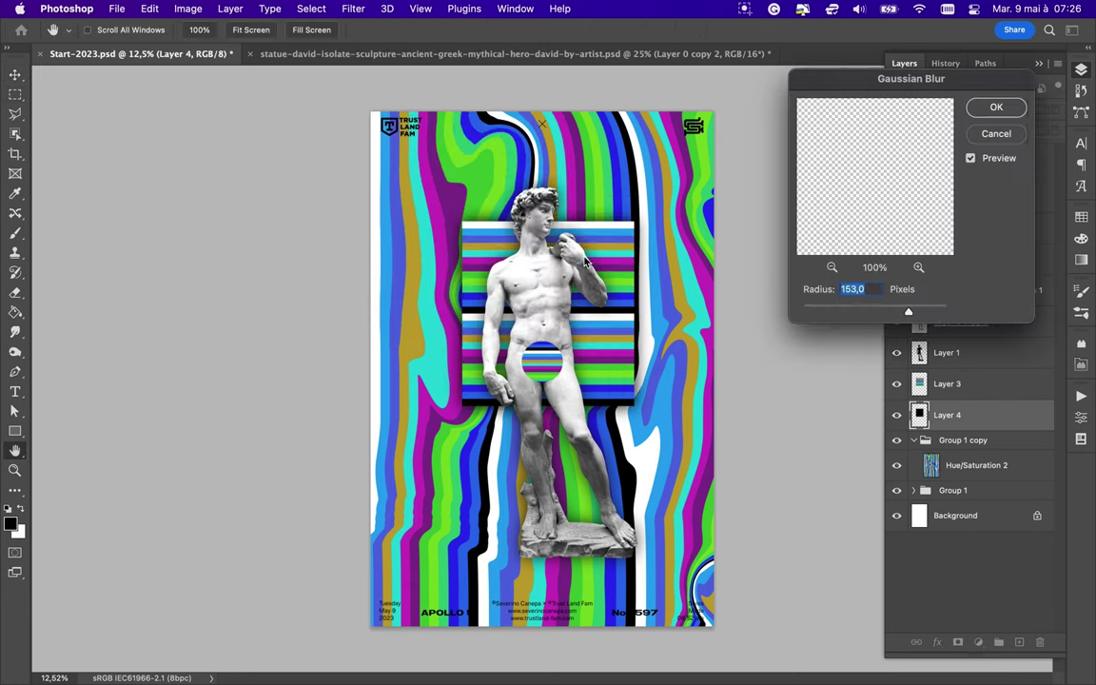
left_click(996, 106)
left_click(938, 109)
left_click(918, 168)
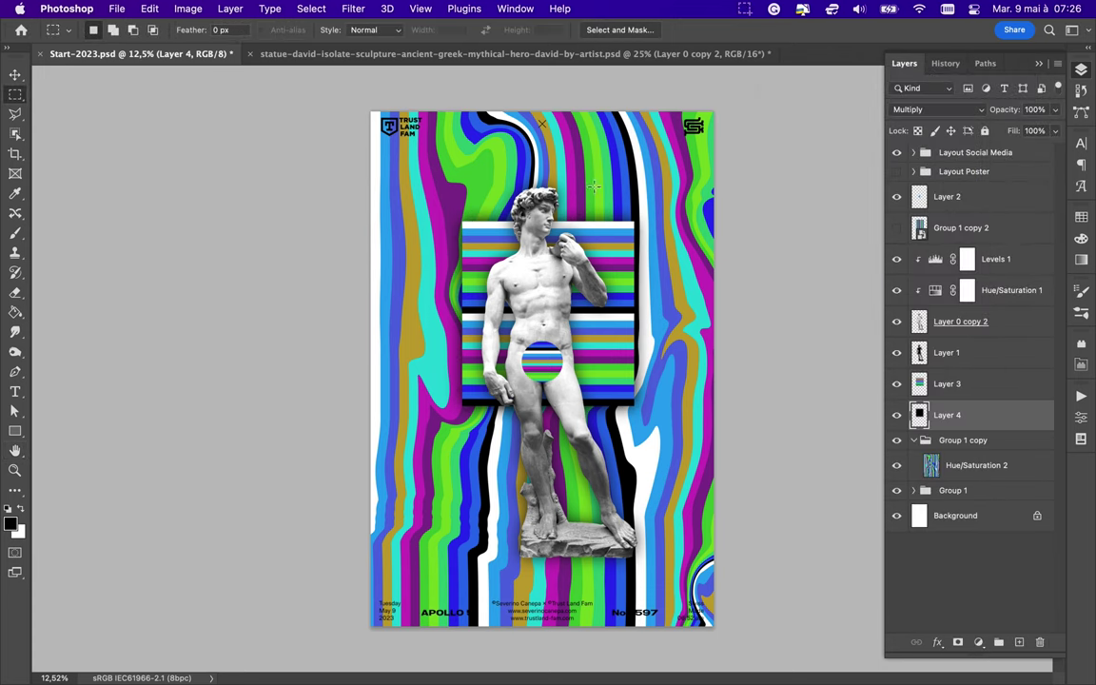
Move the panel and its shadow together up and to the right.
key("v")
left_click(942, 383, "shift")
left_click_drag(639, 268, 649, 255)
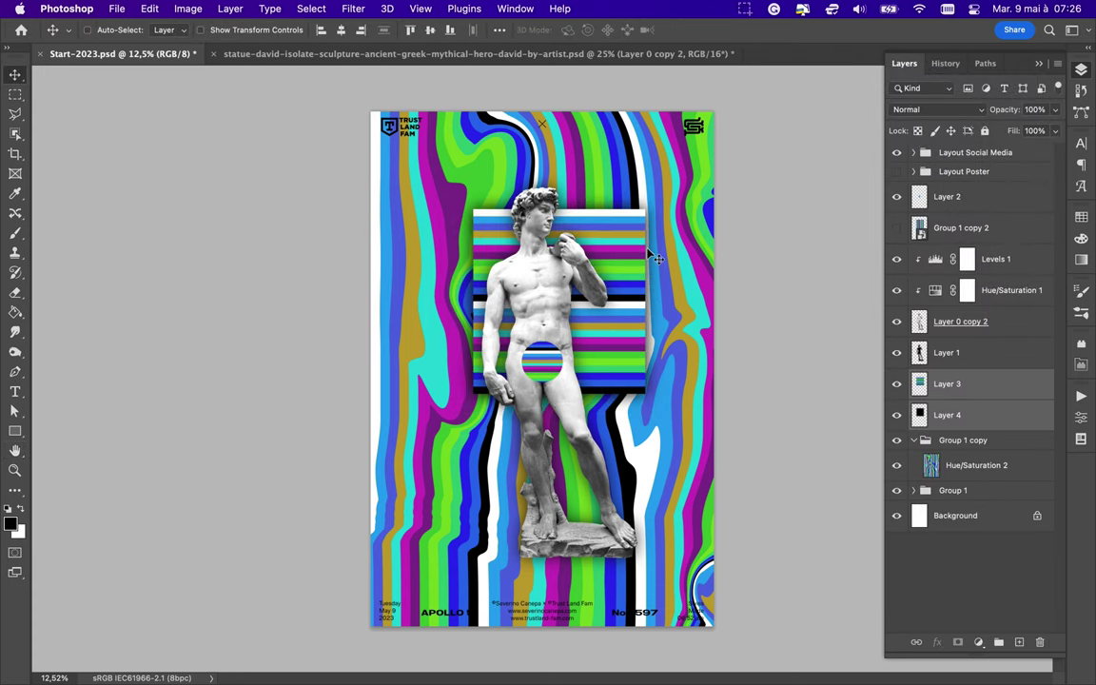
left_click(942, 383)
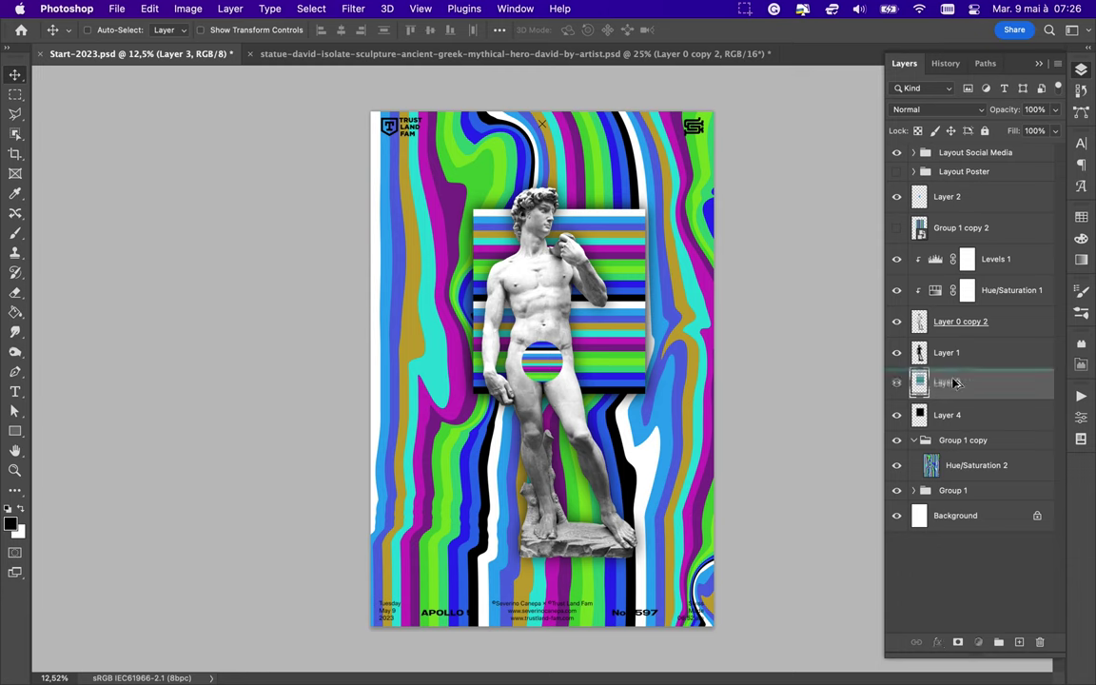
key("ctrl+j")
mouse_move(630, 416)
left_mouse_down()
mouse_move(645, 375)
mouse_move(631, 369)
left_mouse_up()
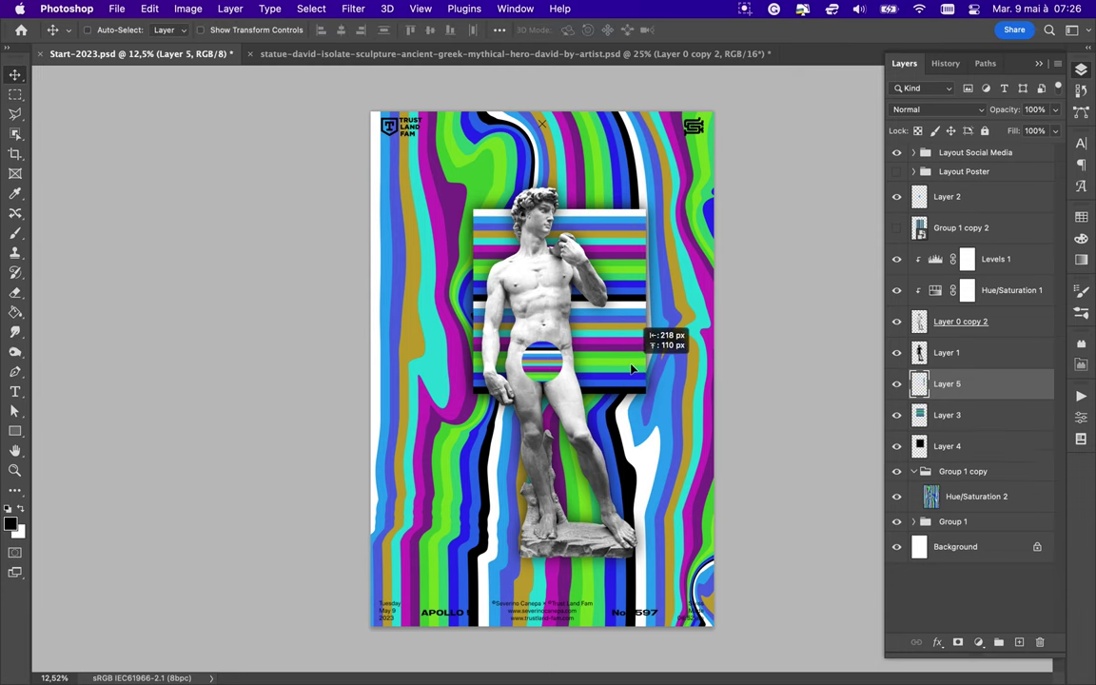
key("ctrl+t")
right_click(630, 369)
left_click(656, 476)
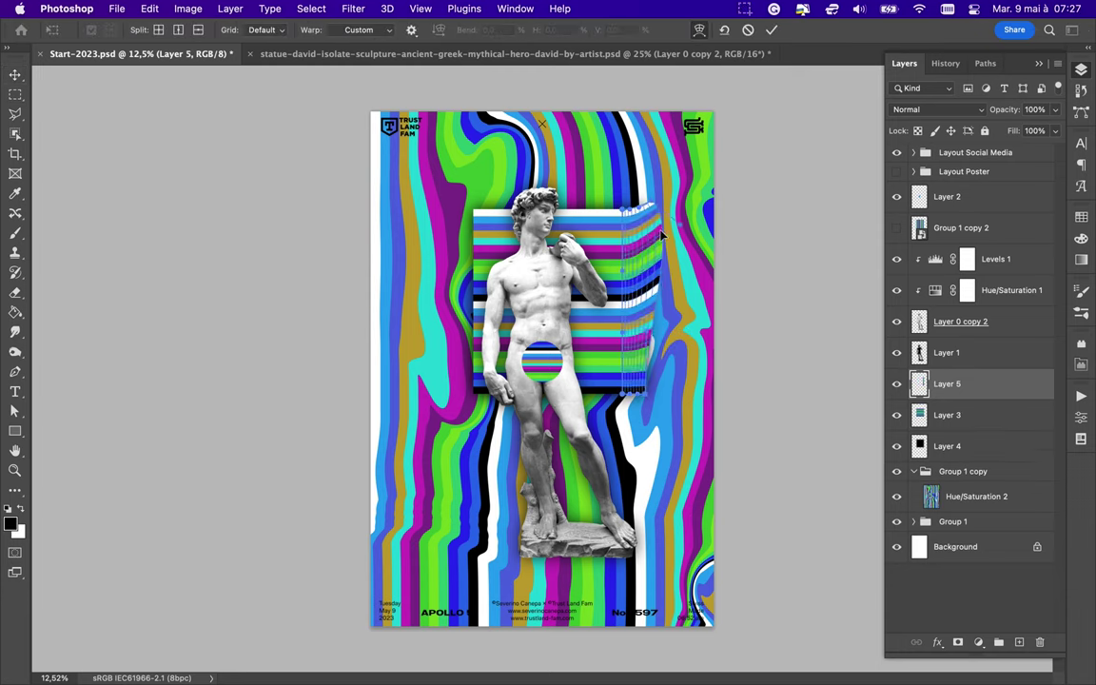
left_click_drag(627, 371, 618, 333)
left_click_drag(623, 390, 690, 431)
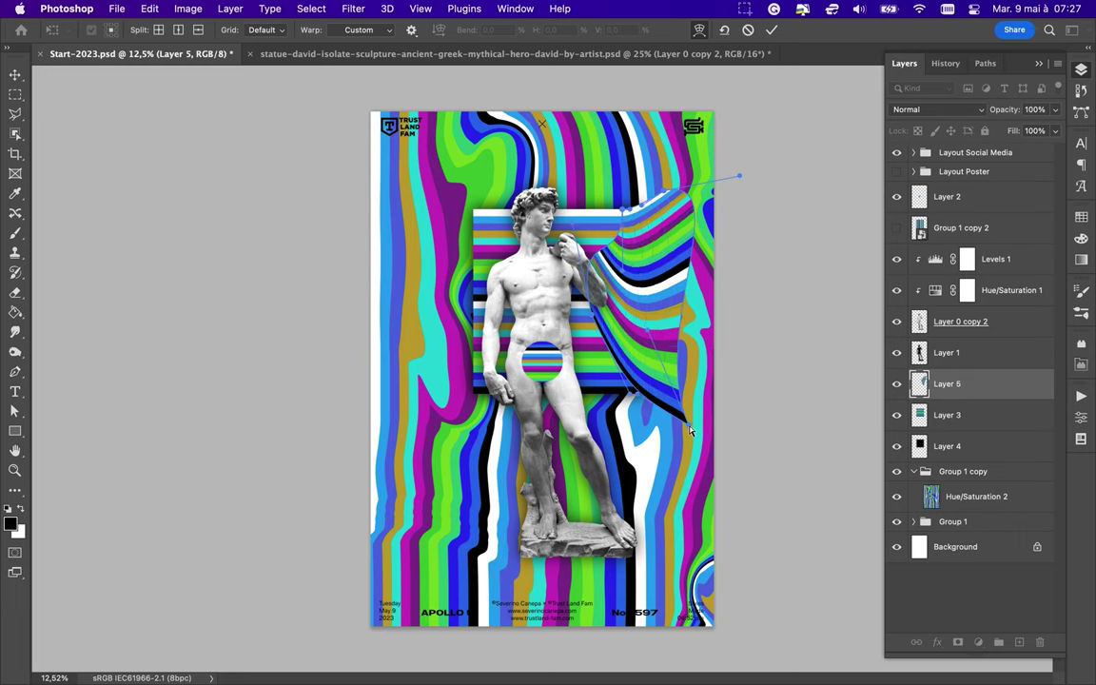
key("Escape")
key("Delete")
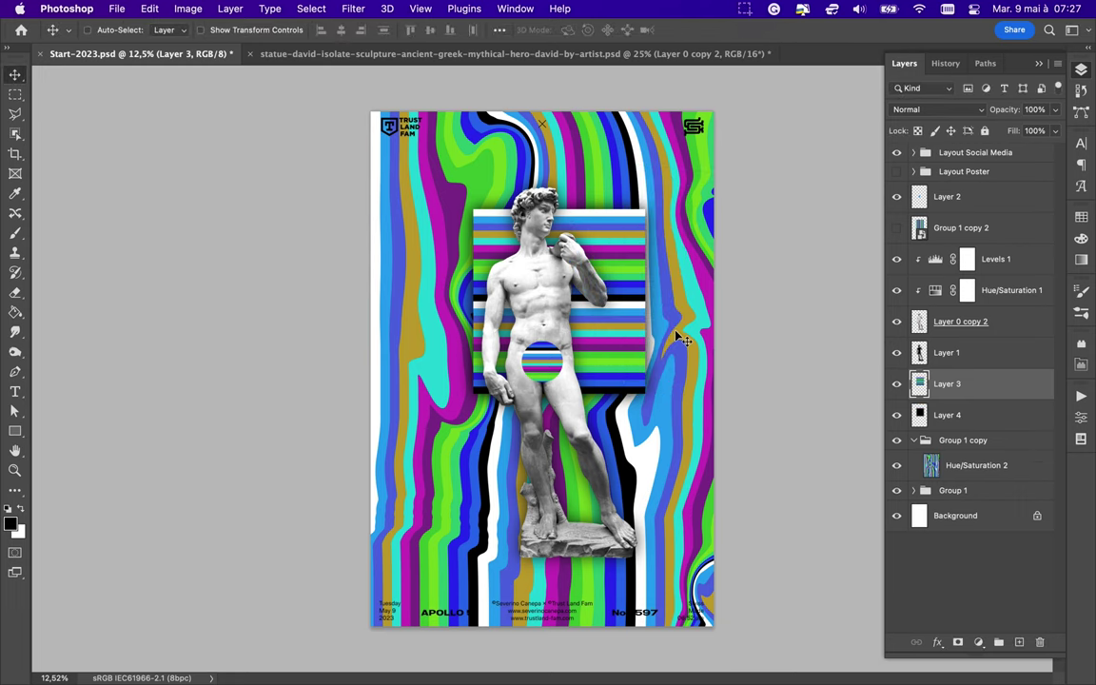
left_click(473, 555)
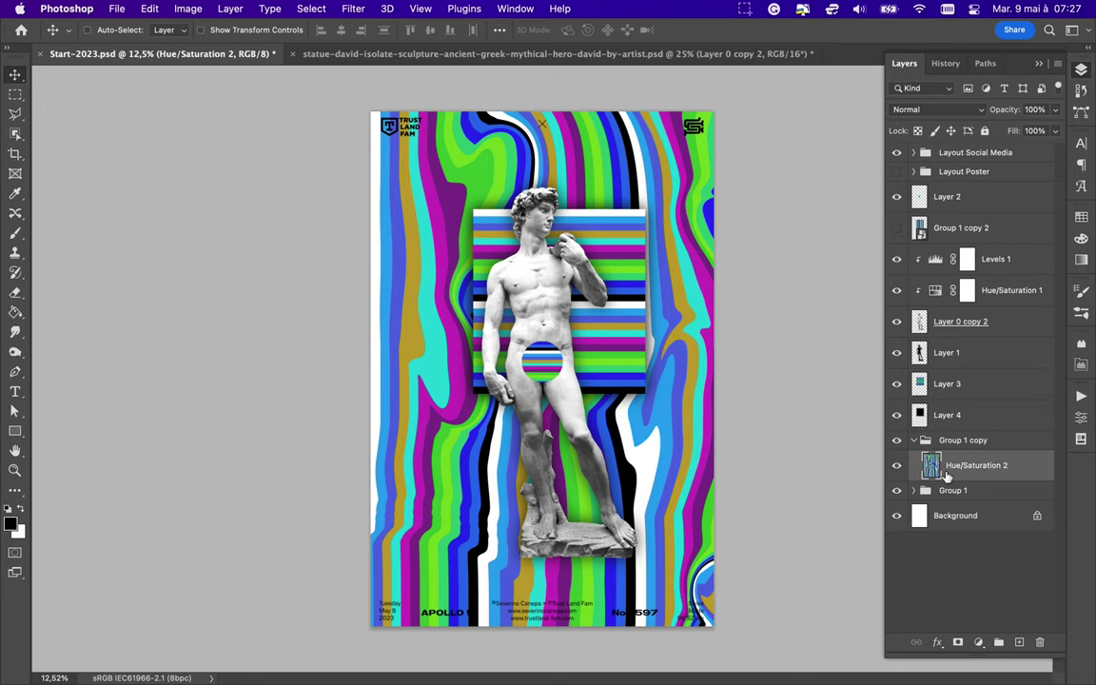
Draw an 882 px black circle over the statue's groin.
left_click(582, 533, "ctrl")
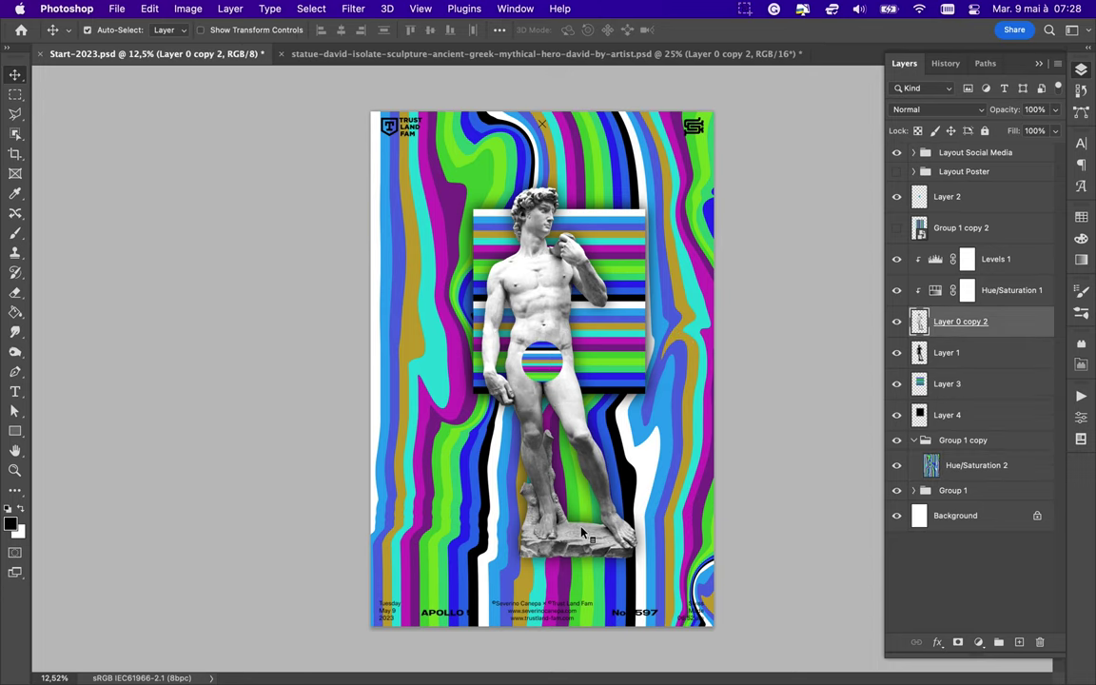
left_click(545, 363, "ctrl")
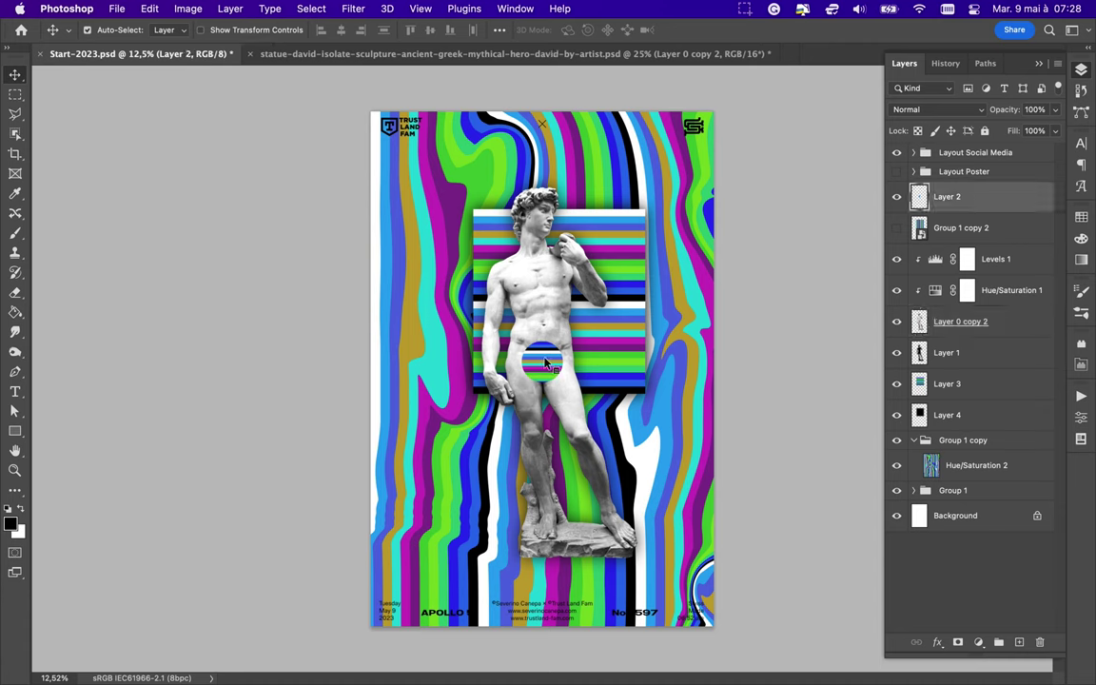
key("u")
mouse_move(419, 292)
left_mouse_down()
mouse_move(461, 333)
mouse_move(545, 363)
mouse_move(538, 378)
left_mouse_up()
key("v")
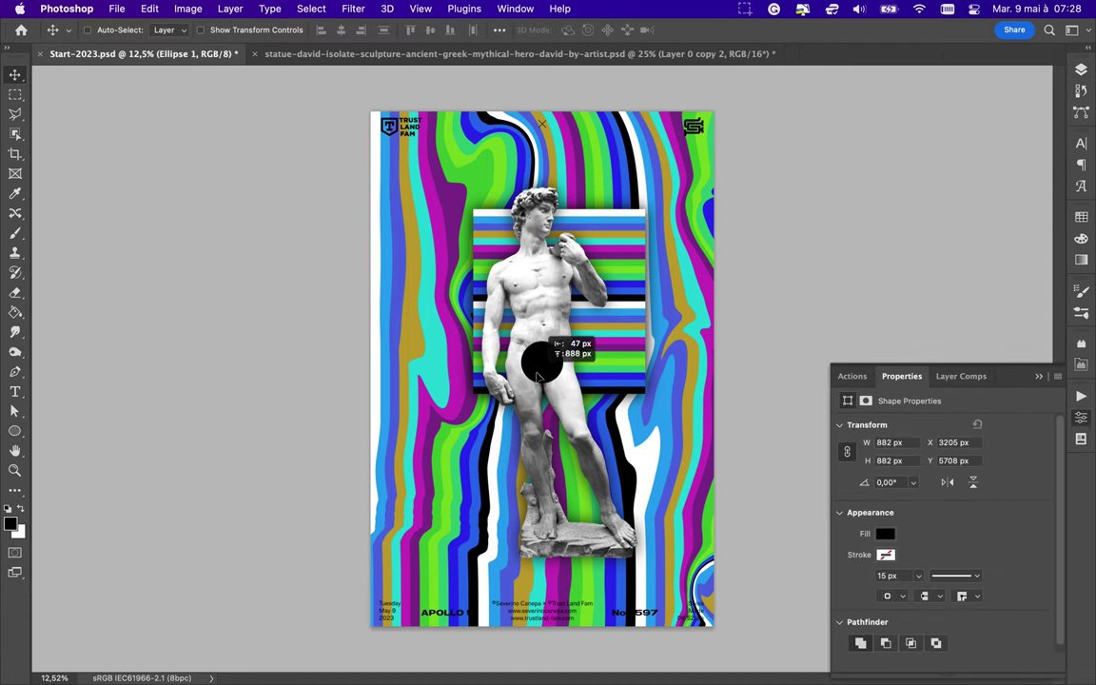
Draw a tall 3300 × 8316 px black rectangle over the statue's middle.
key("u")
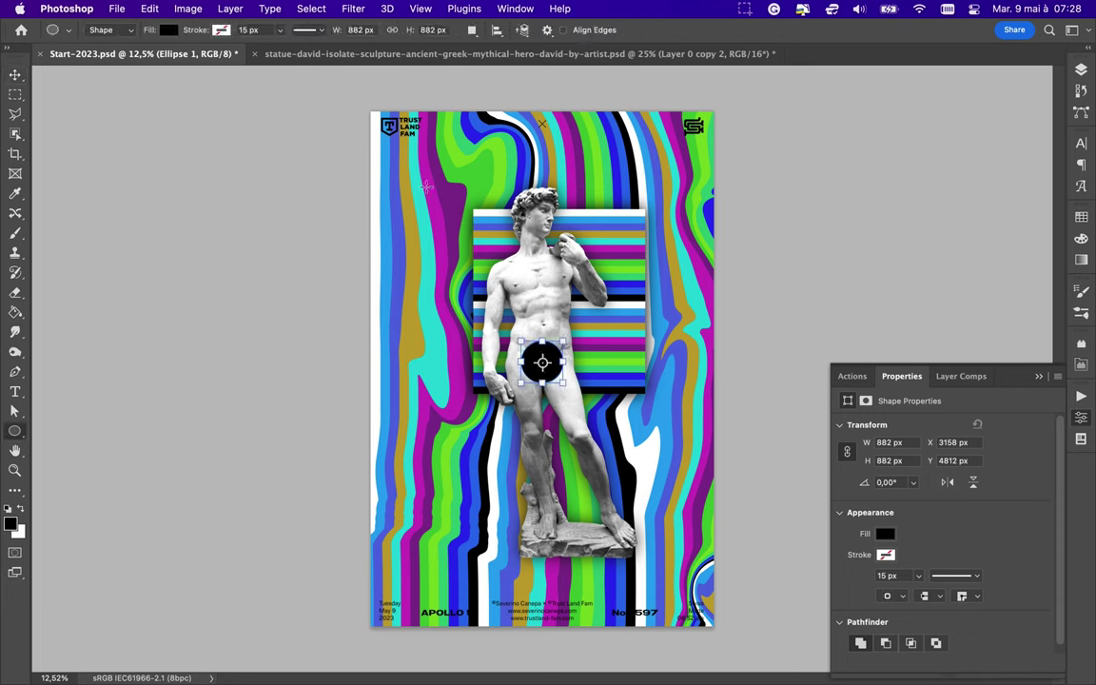
key("ctrl+z")
key("shift+u")
left_click_drag(615, 562, 618, 566)
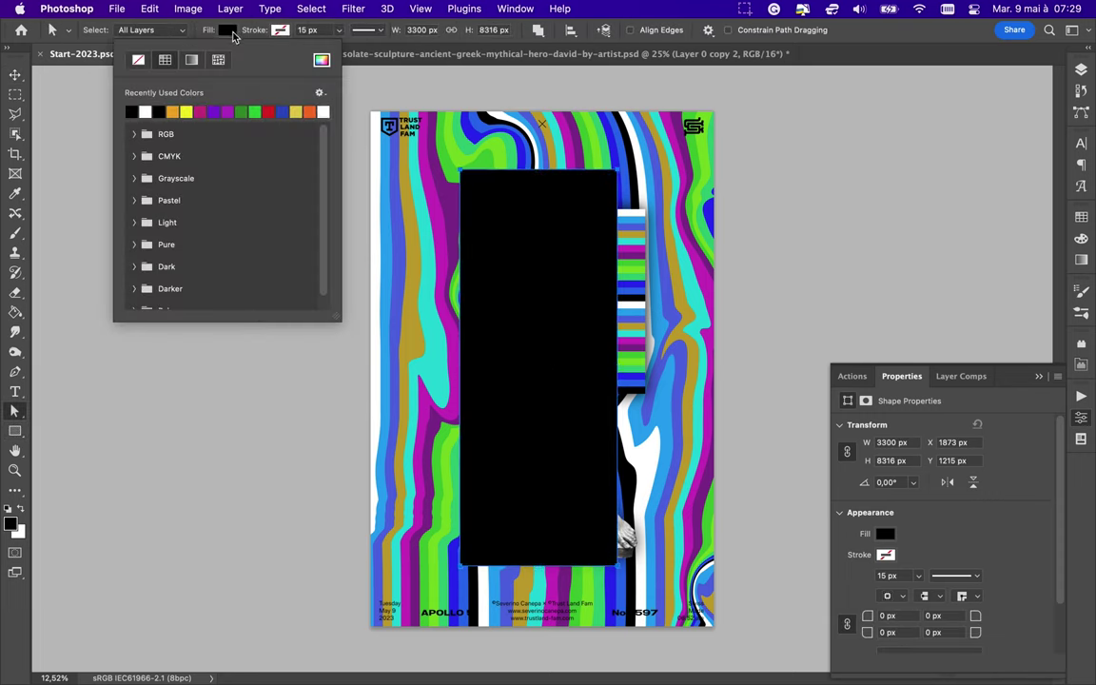
Move Rectangle 2 behind the statue and give it a light grey fill.
left_click_drag(954, 193, 954, 523)
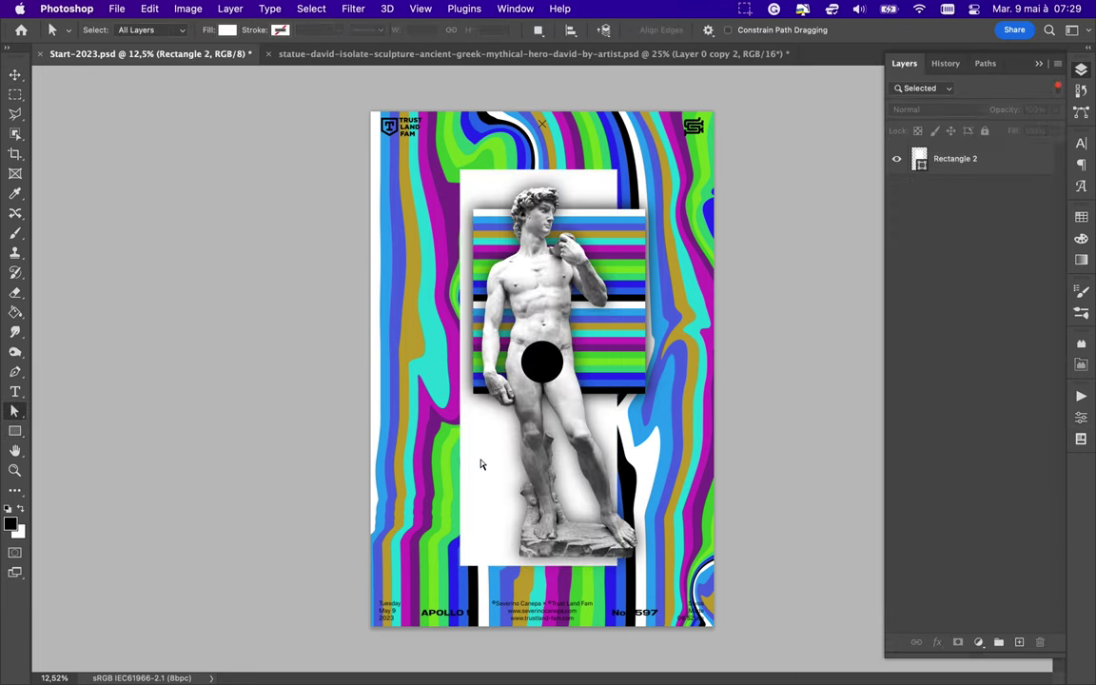
left_click(227, 29)
left_click(320, 59)
left_click(809, 68)
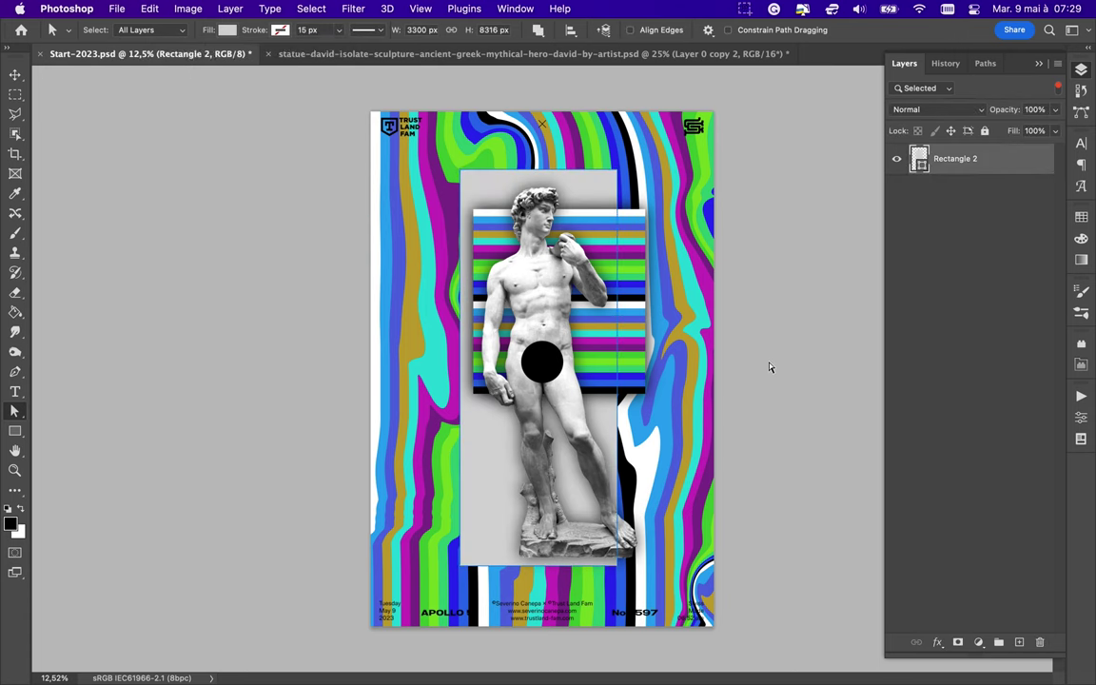
Resize the grey panel so it stretches from the poster's left edge to the statue's legs.
key("ctrl+t")
mouse_move(623, 557)
left_mouse_down()
mouse_move(569, 545)
mouse_move(519, 564)
left_mouse_up()
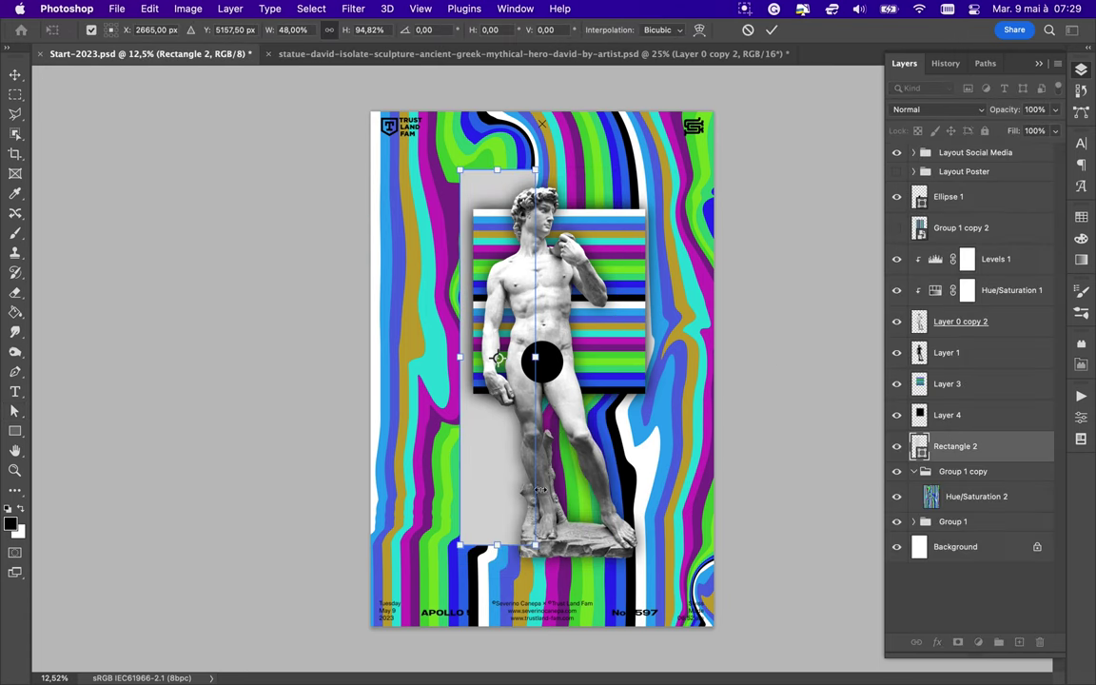
key("Return")
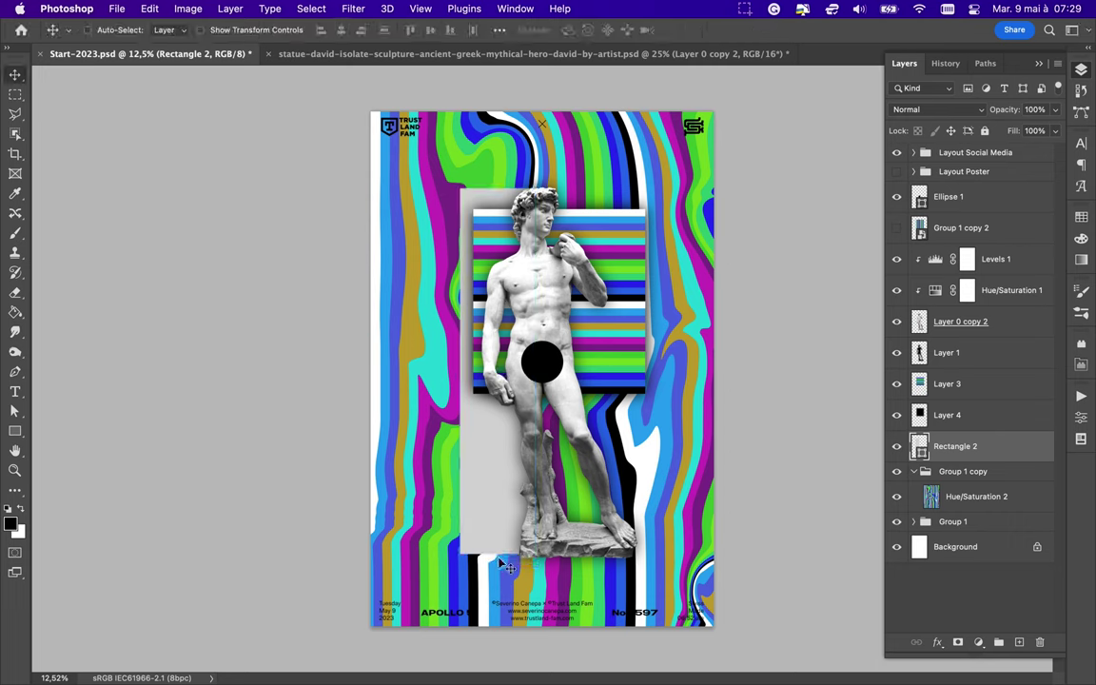
key("ctrl+t")
left_click_drag(460, 375, 371, 377)
key("Return")
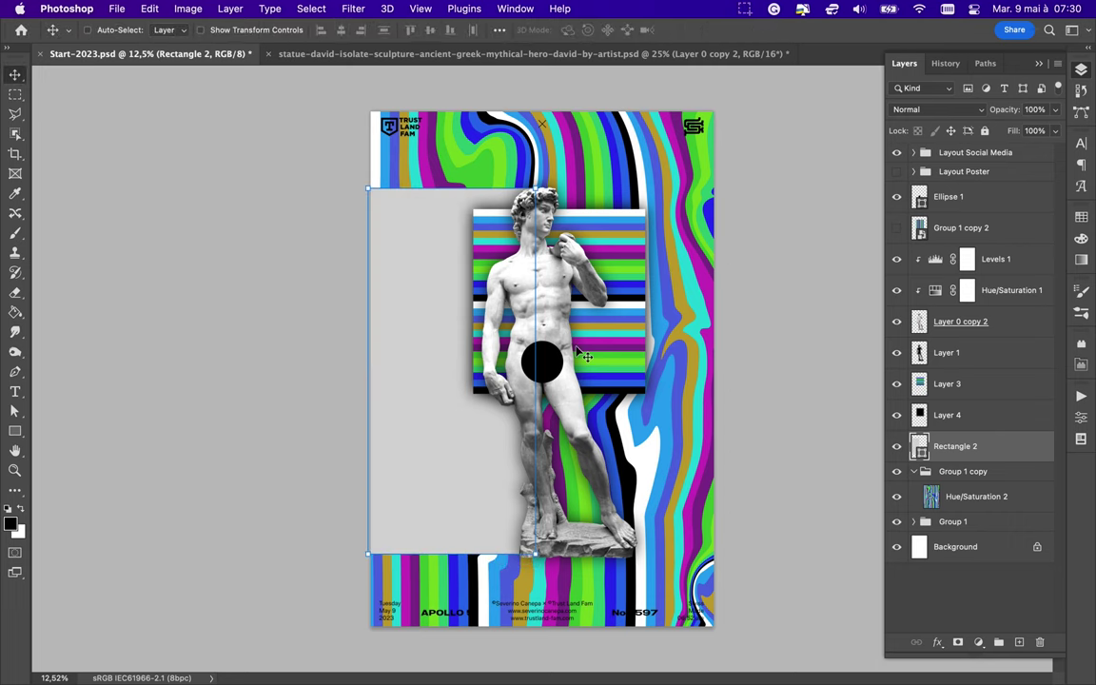
Duplicate the grey panel layer as Rectangle 2 copy.
left_click(957, 494)
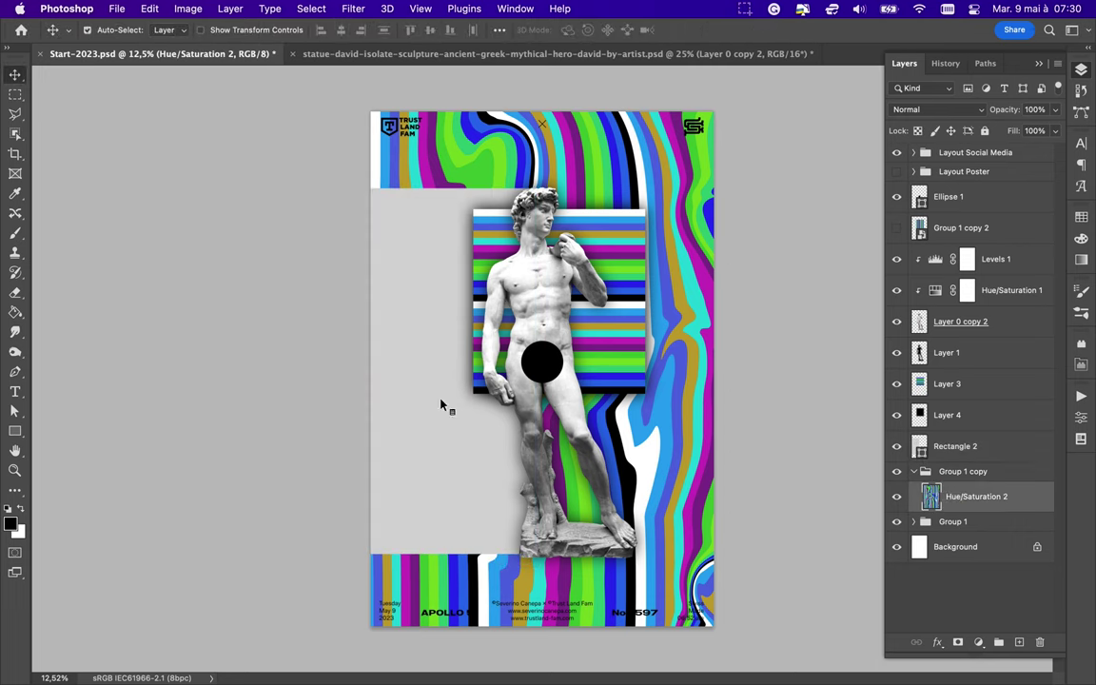
left_click_drag(955, 446, 974, 421, "alt")
key("a")
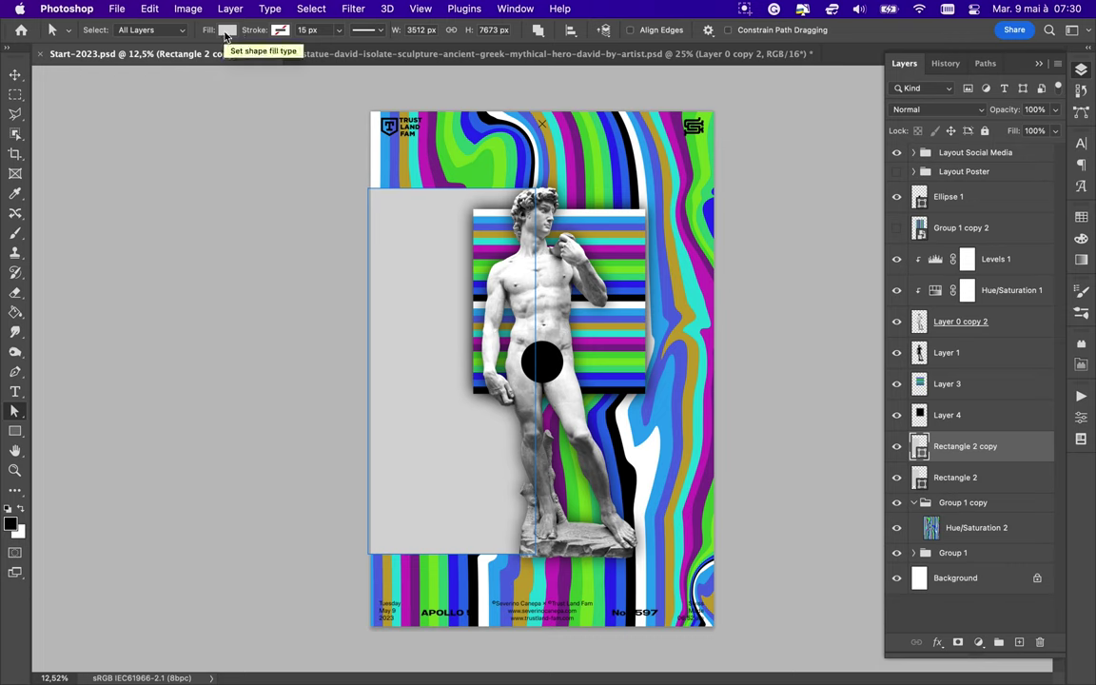
left_click(227, 32)
left_click(191, 60)
left_click(207, 252)
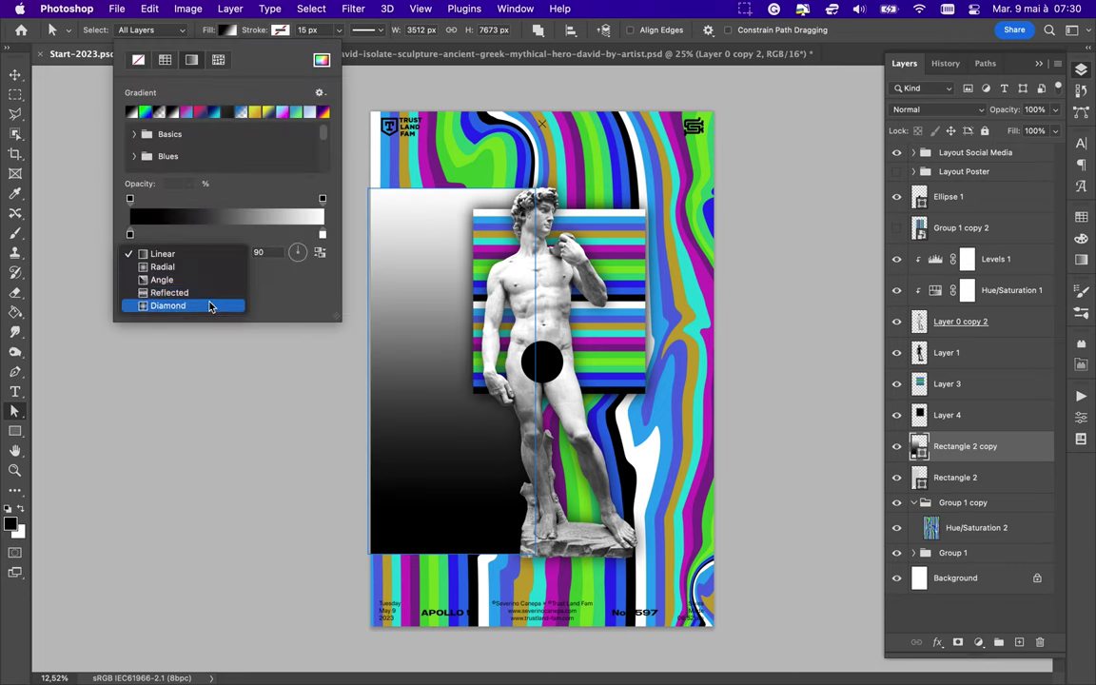
left_click(190, 292)
left_click(190, 253)
left_click(180, 213)
left_click(200, 290)
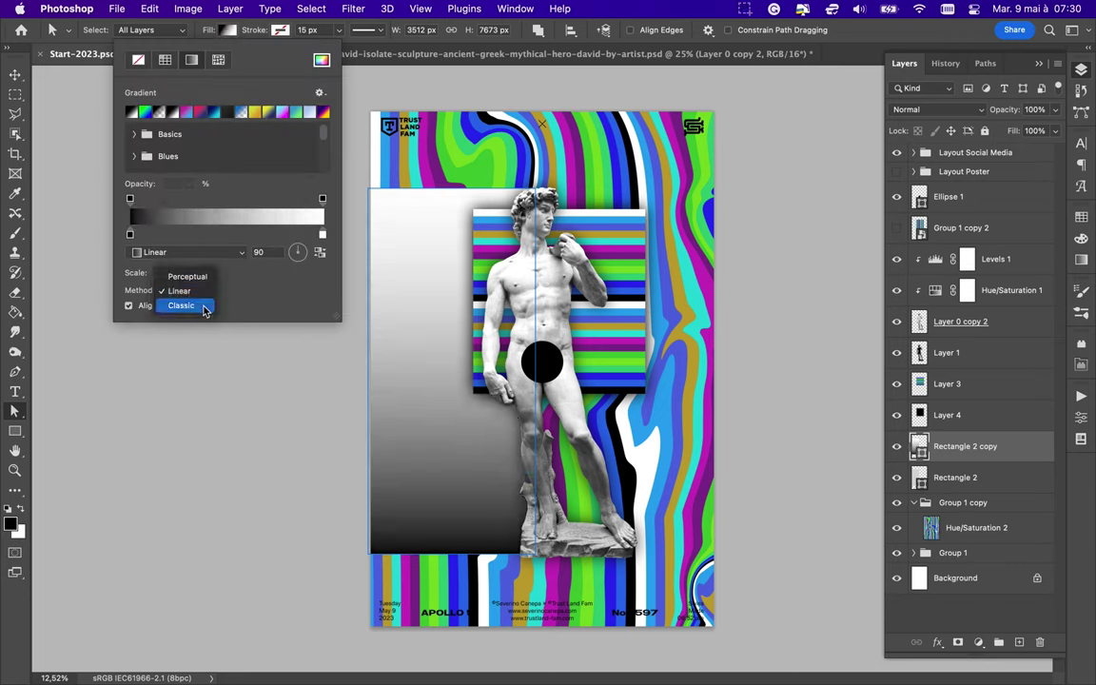
left_click(195, 290)
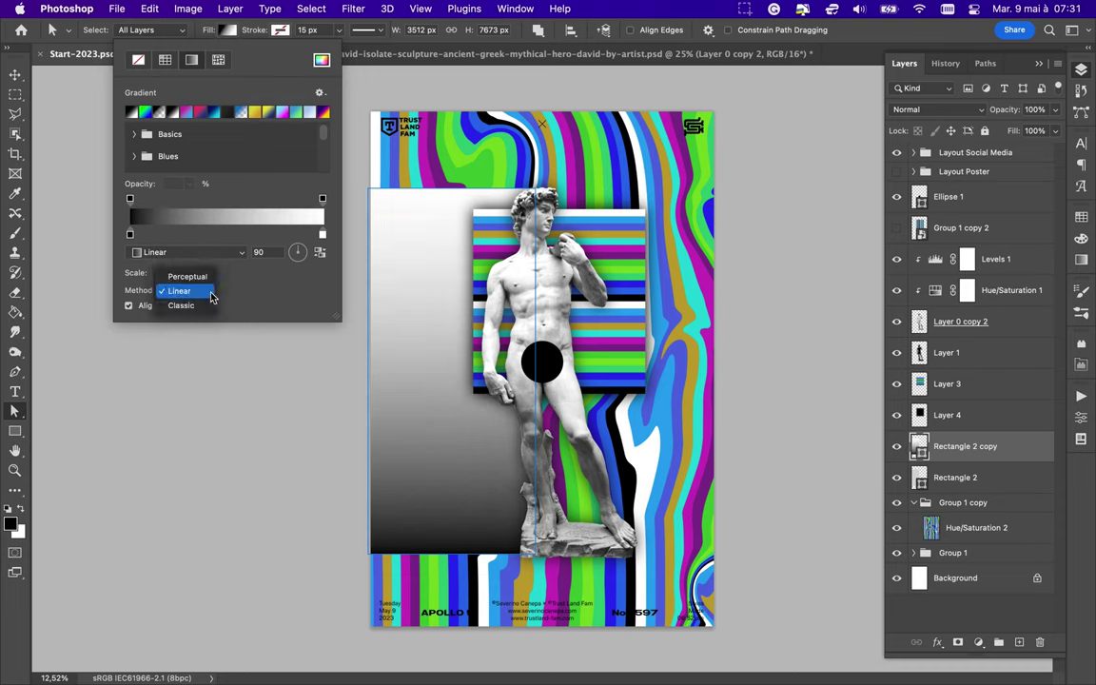
left_click(195, 290)
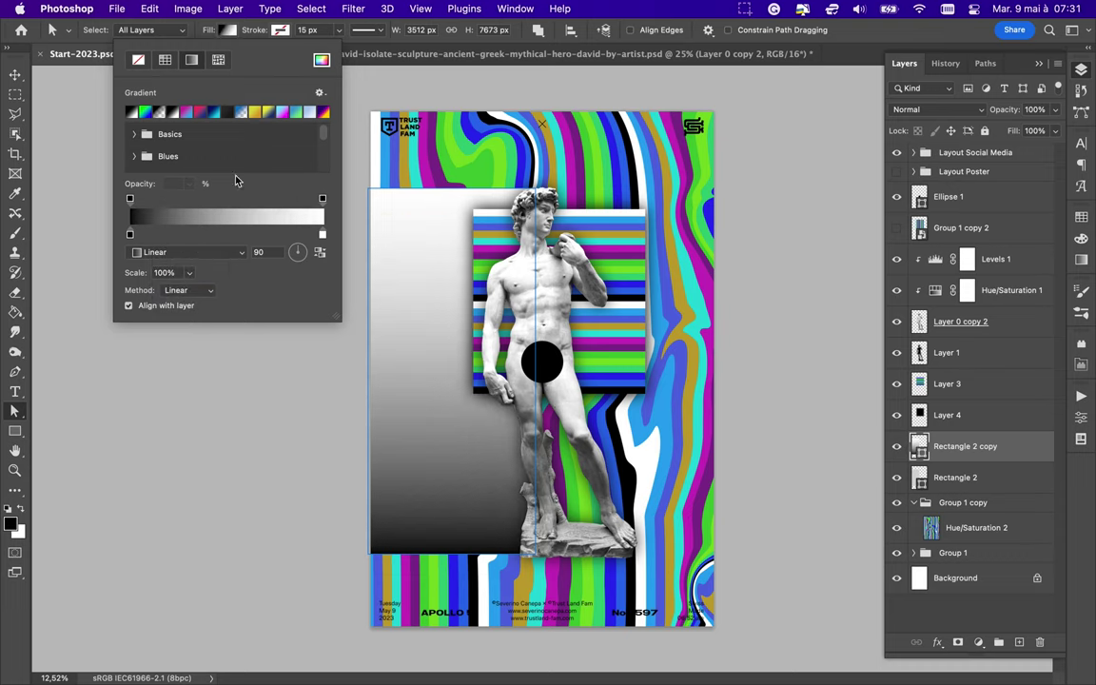
left_click(228, 252)
left_click(169, 252)
left_click_drag(337, 318, 341, 410)
left_click(320, 92)
left_click(306, 236)
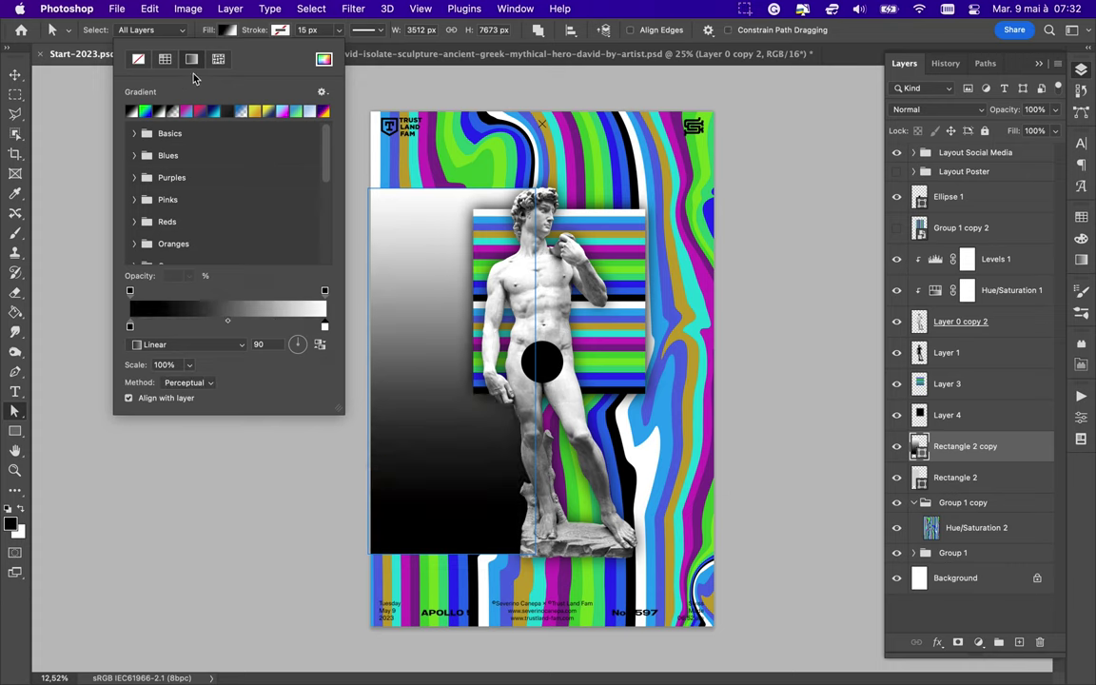
key("super+z")
key("super+z")
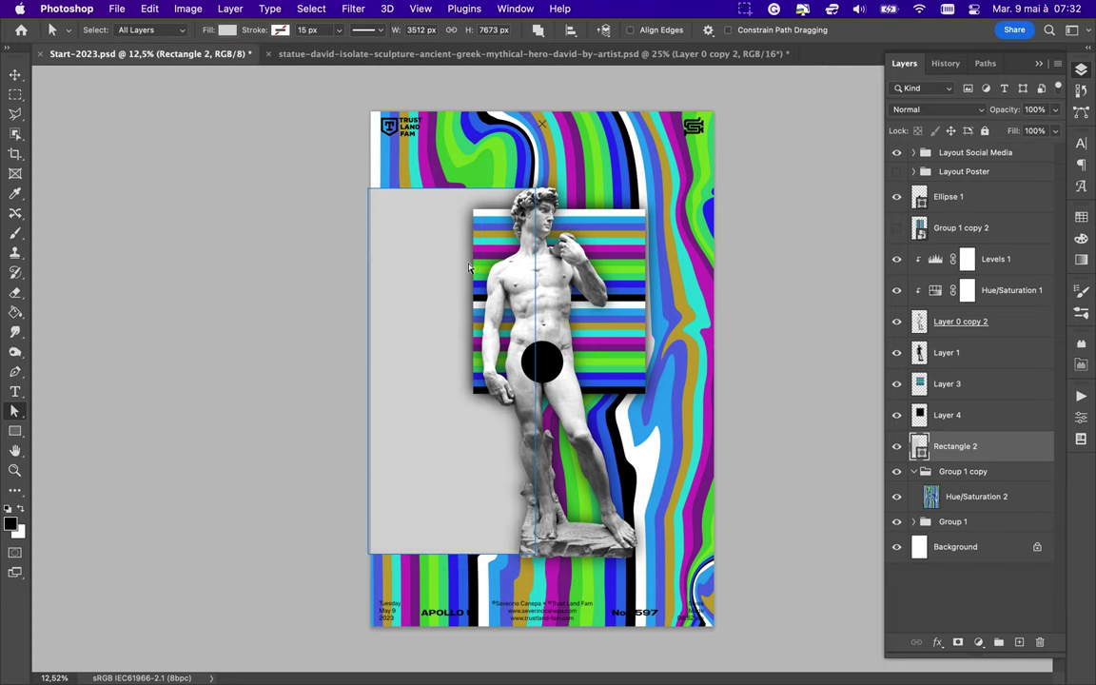
left_click(719, 263)
Scatter copies of the black circle across the poster, one cropped off the top edge.
key("v")
mouse_move(542, 363)
left_mouse_down()
mouse_move(639, 259)
mouse_move(460, 142)
mouse_move(480, 200)
left_mouse_up()
key("super+bracketleft")
key("super+bracketleft")
key("super+bracketleft")
mouse_move(475, 203)
left_mouse_down()
mouse_move(672, 539)
mouse_move(436, 395)
mouse_move(502, 404)
mouse_move(423, 569)
mouse_move(381, 561)
mouse_move(447, 325)
left_mouse_up()
left_click(455, 143, "super")
left_click_drag(454, 143, 499, 116)
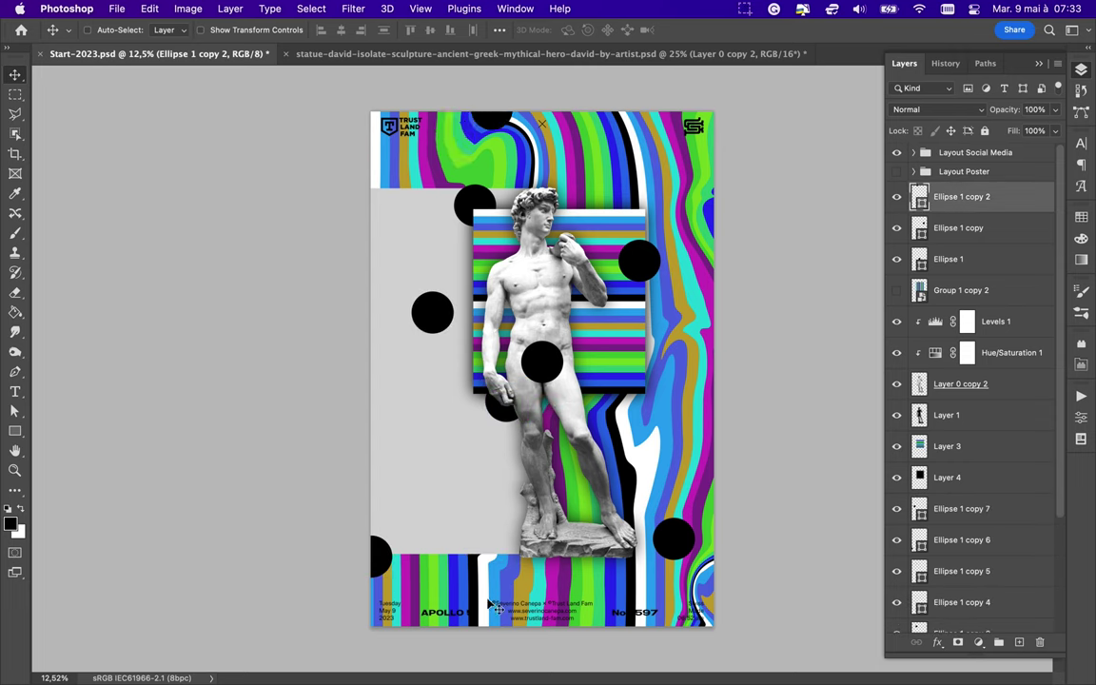
Add more circle copies near the bottom and white circles around the poster's edges.
mouse_move(490, 604)
left_mouse_down()
mouse_move(483, 619)
mouse_move(621, 598)
mouse_move(704, 641)
left_mouse_up()
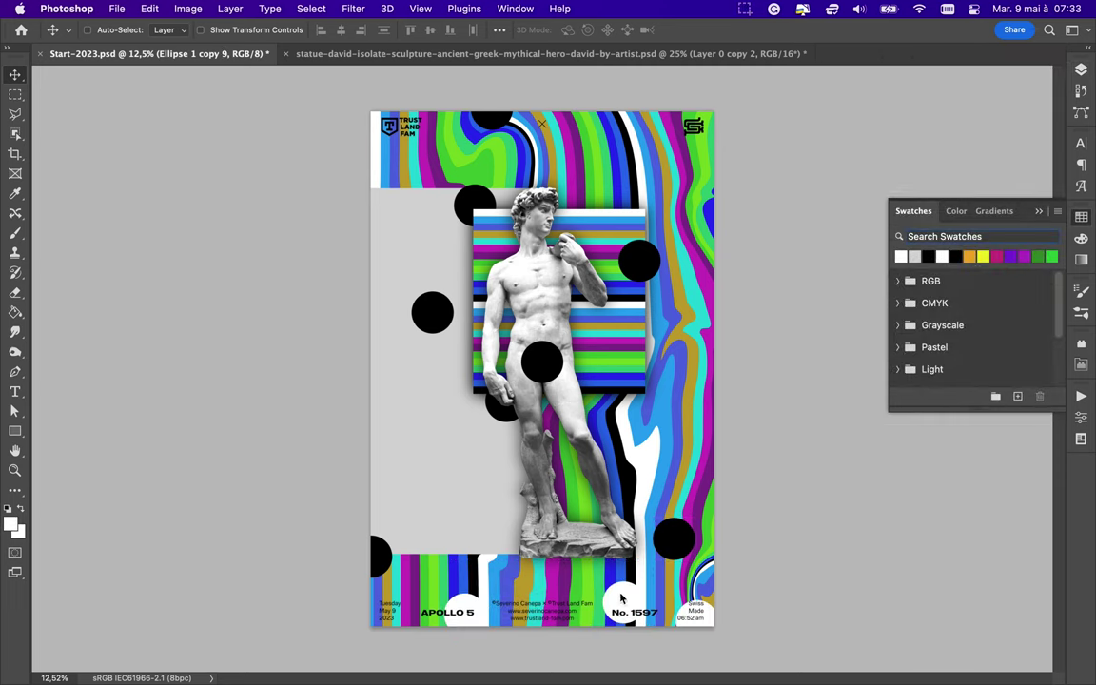
mouse_move(464, 599)
left_mouse_down()
mouse_move(466, 487)
mouse_move(708, 361)
mouse_move(602, 166)
mouse_move(381, 205)
mouse_move(725, 232)
left_mouse_up()
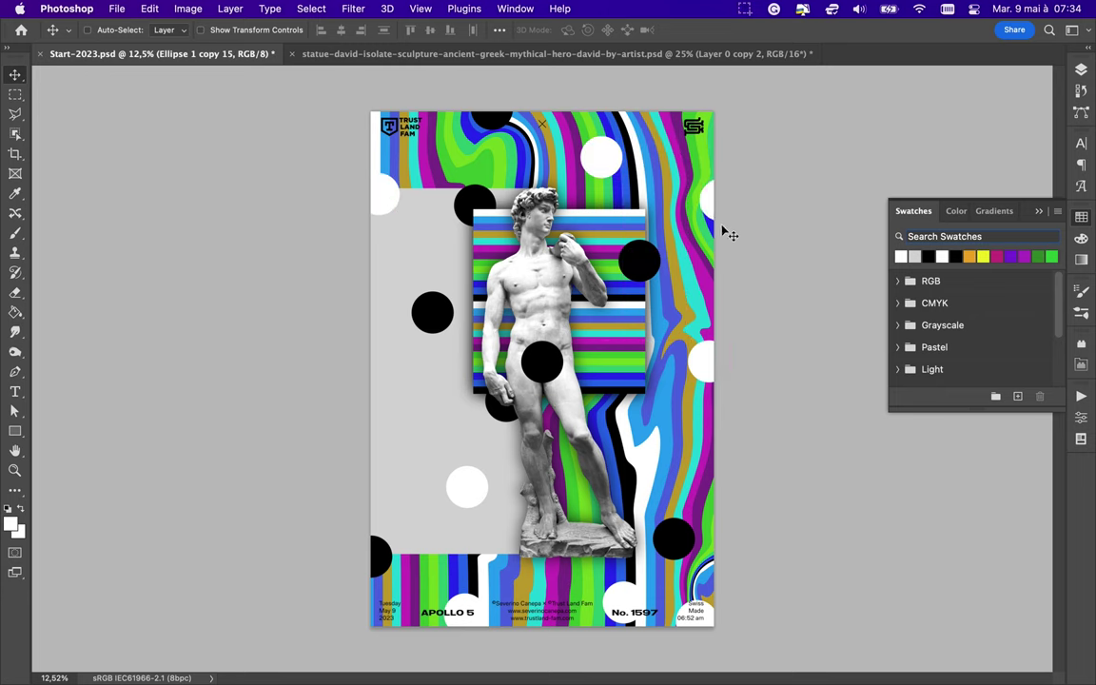
left_click(623, 233, "super")
key("l")
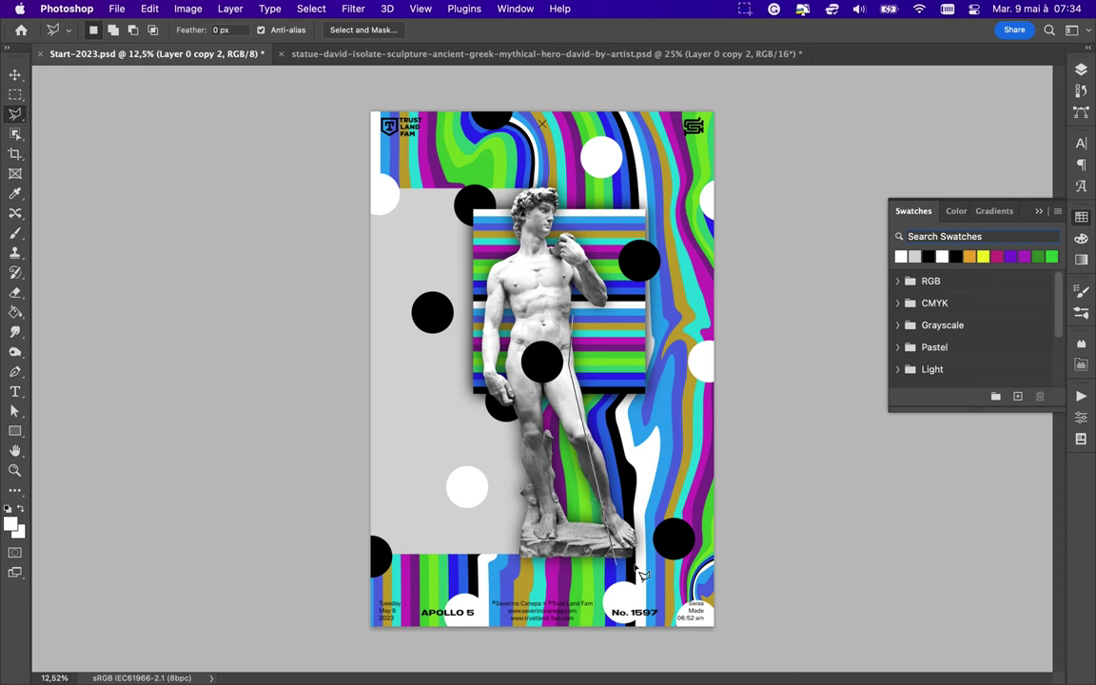
left_click(554, 403)
left_click(625, 559)
left_click(689, 560)
left_click(655, 381)
key("super+j")
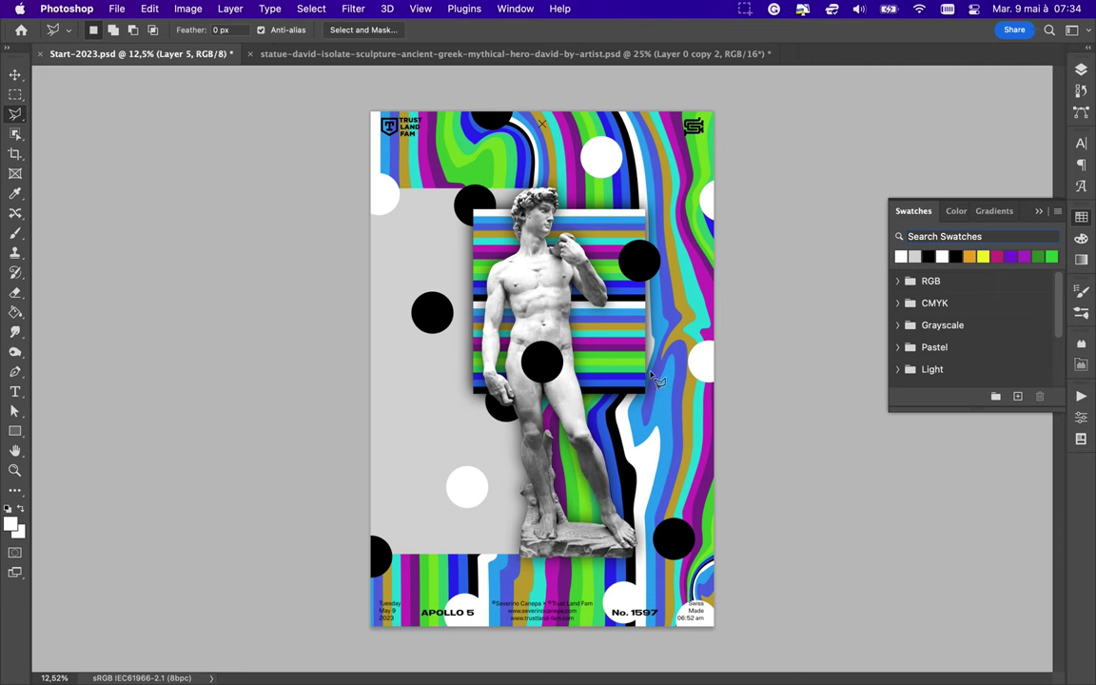
key("v")
key("F7")
left_click_drag(966, 285, 966, 328)
left_click(1008, 233)
key("super+z")
key("super+z")
key("super+z")
key("super+z")
key("super+z")
key("super+z")
key("super+z")
key("super+z")
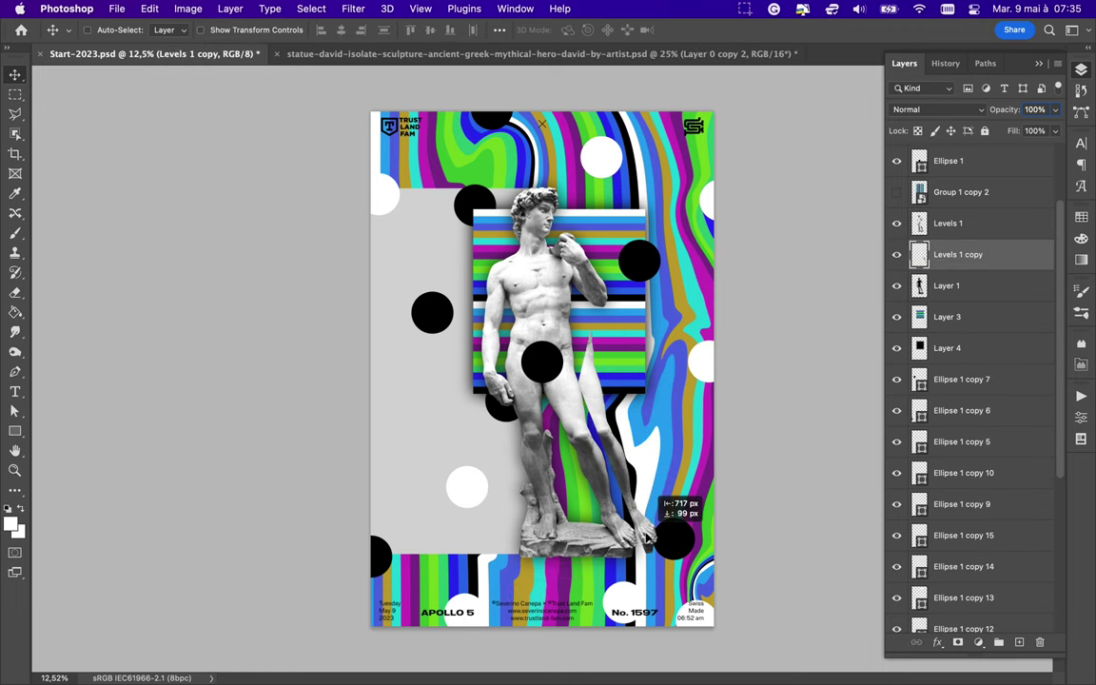
left_click_drag(683, 538, 666, 546)
key("l")
left_click(551, 181)
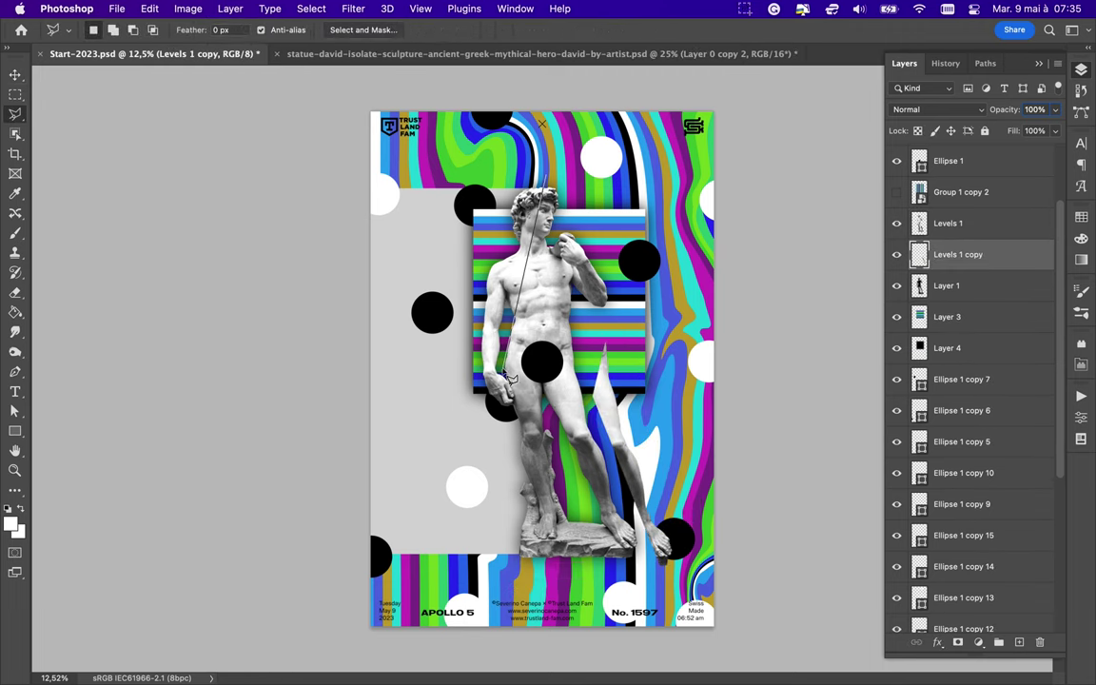
left_click(455, 285)
double_click(428, 409)
key("super+j")
key("v")
left_click_drag(514, 249, 488, 271)
key("super+z")
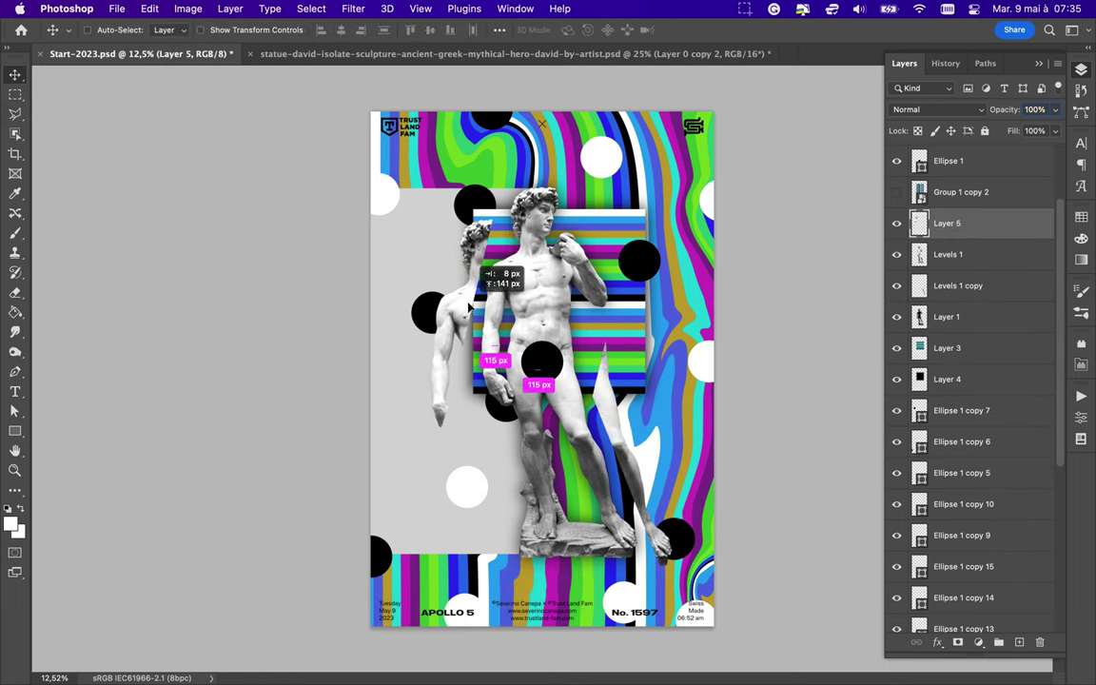
key("super+z")
key("super+z")
key("m")
key("shift+m")
mouse_move(524, 267)
left_mouse_down()
mouse_move(564, 309)
mouse_move(629, 340)
mouse_move(628, 411)
left_mouse_up()
key("super+j")
key("v")
key("super+z")
key("super+z")
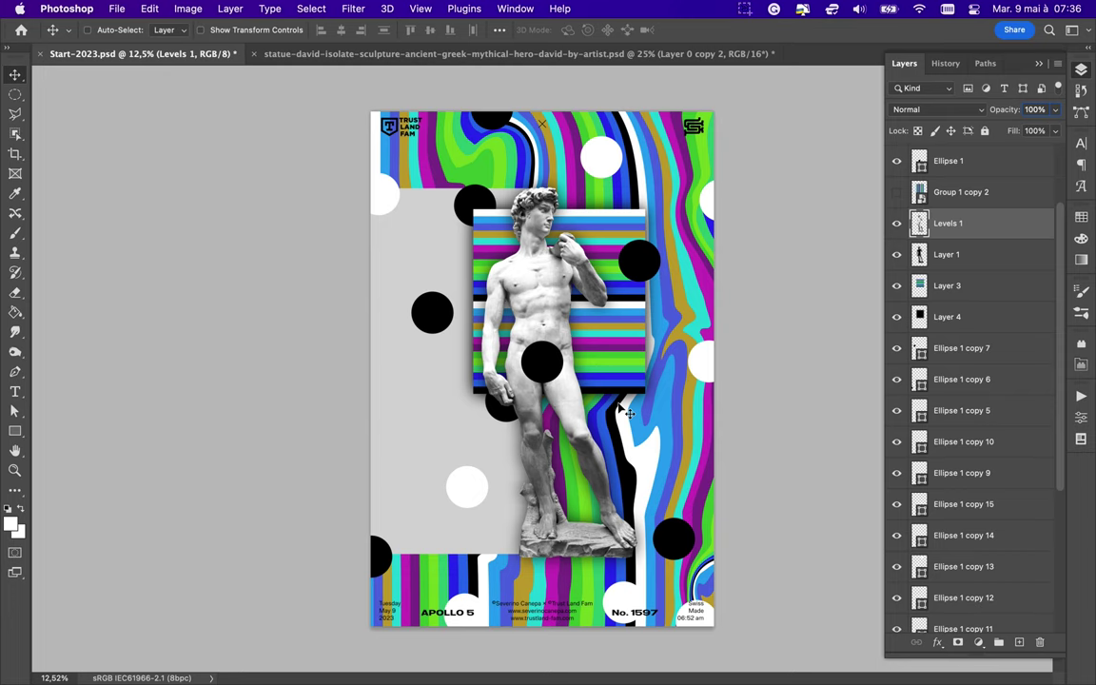
key("alt+bracketleft")
key("shift+alt+m")
key("shift+5")
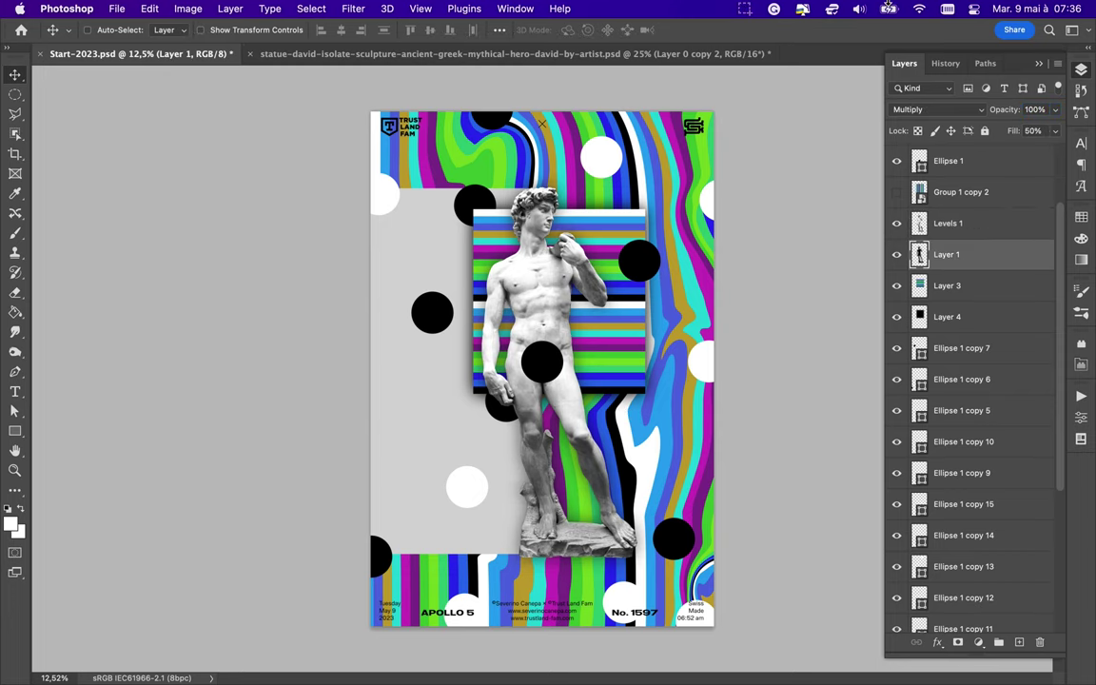